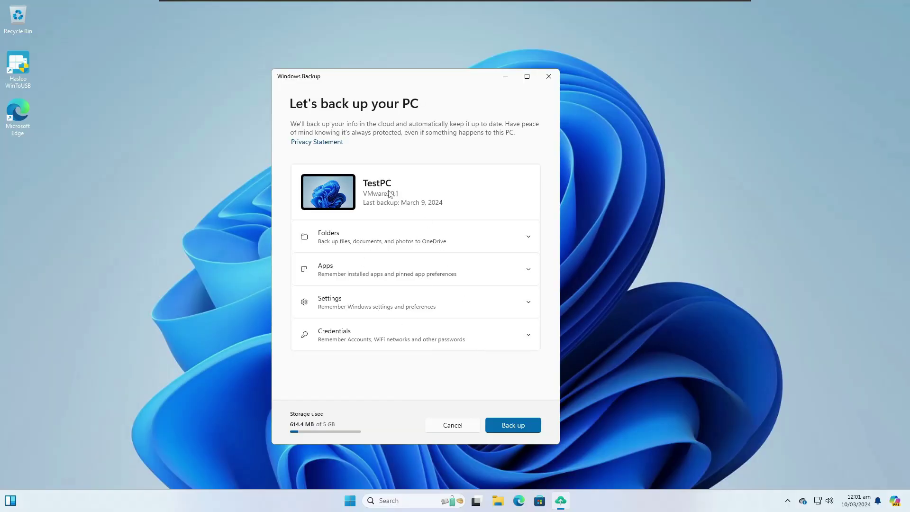
# Start backing up the PC to the cloud and close the Windows Backup window
pyautogui.click(514, 426)
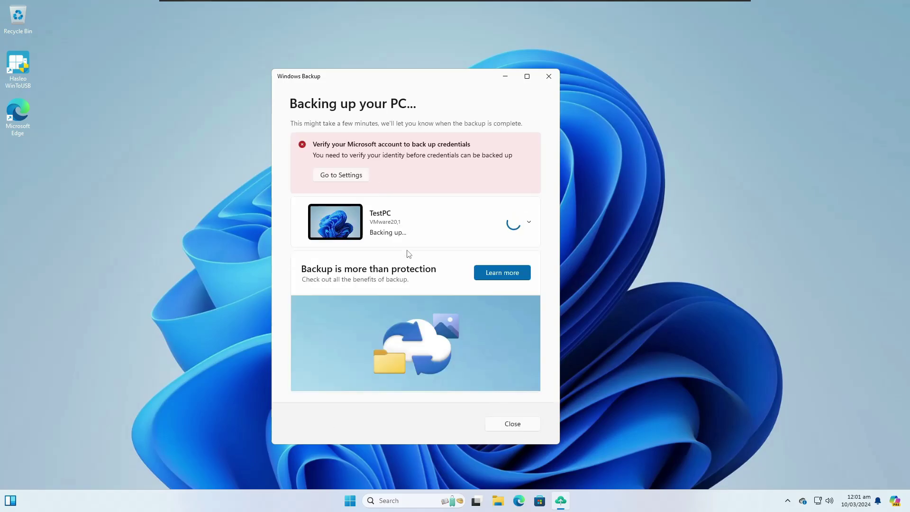
pyautogui.click(549, 77)
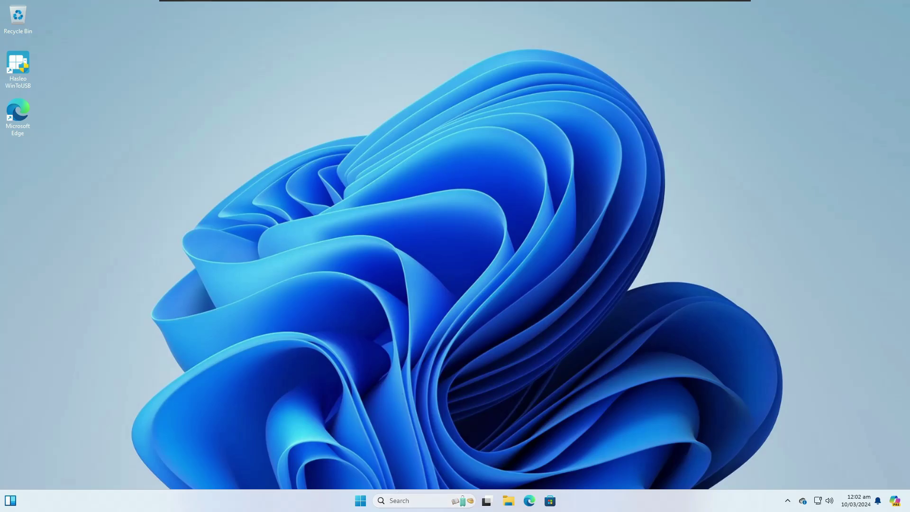
# Find File History through Windows search, open it and turn it on
pyautogui.click(409, 501)
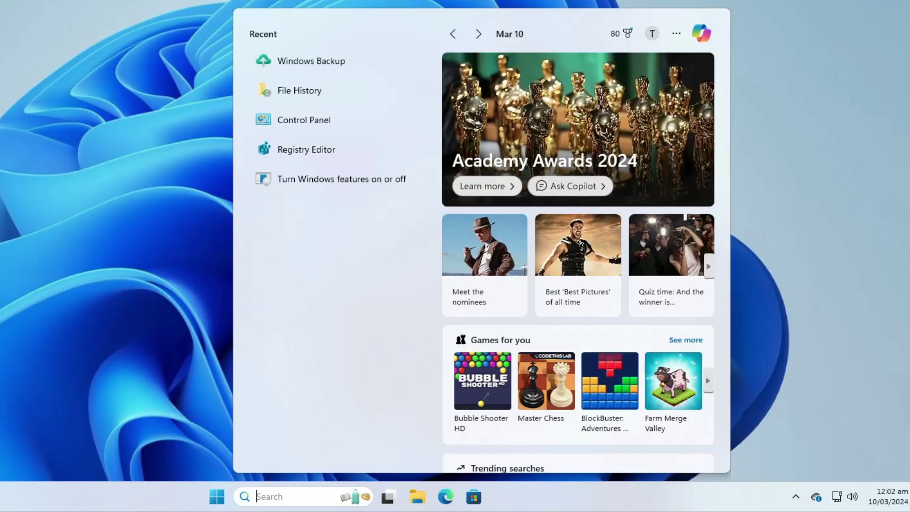
pyautogui.write('f')
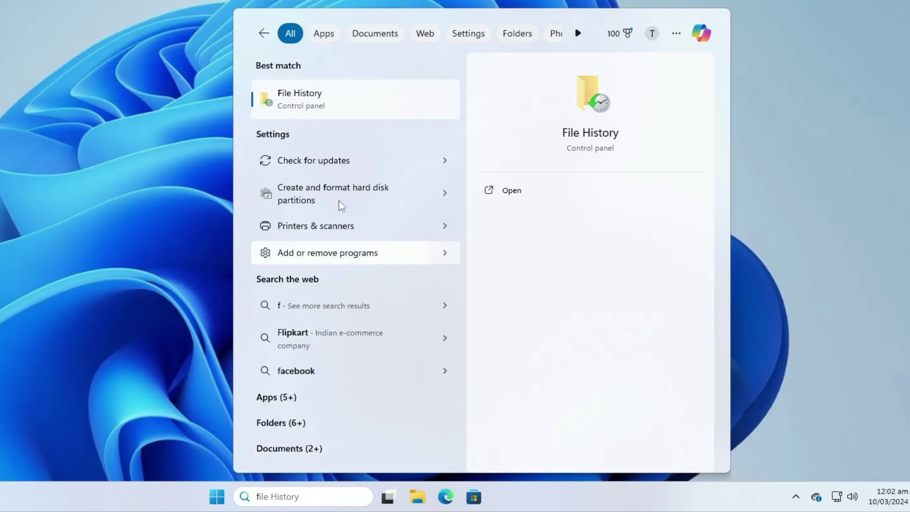
pyautogui.click(307, 101)
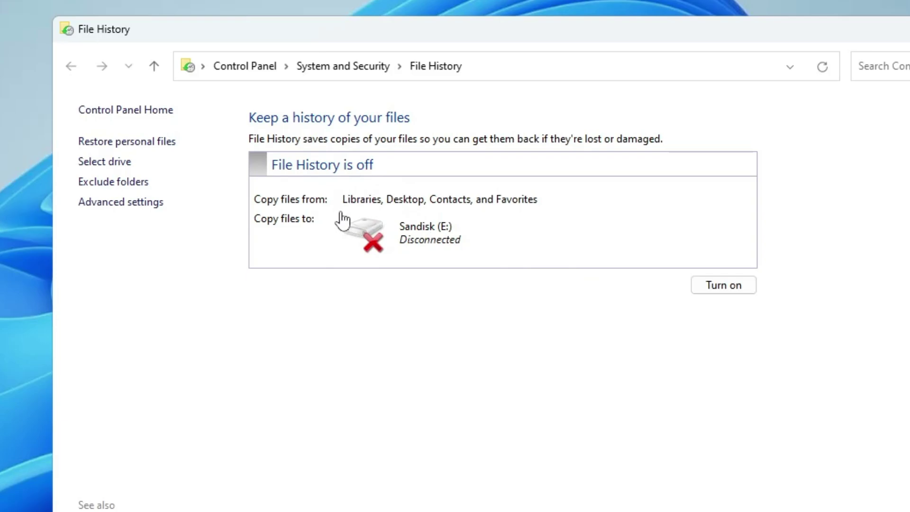
pyautogui.click(737, 286)
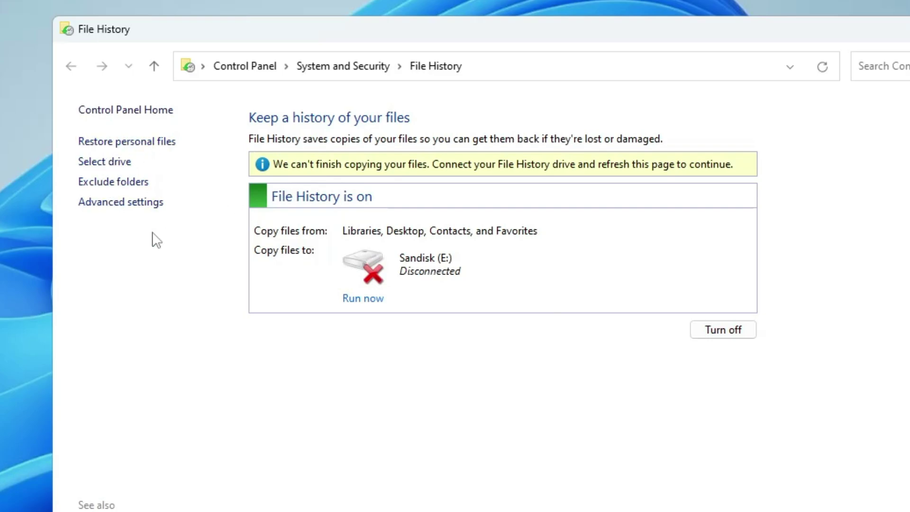
# Set New Volume (H:) as the File History drive without moving the previously copied files
pyautogui.click(106, 162)
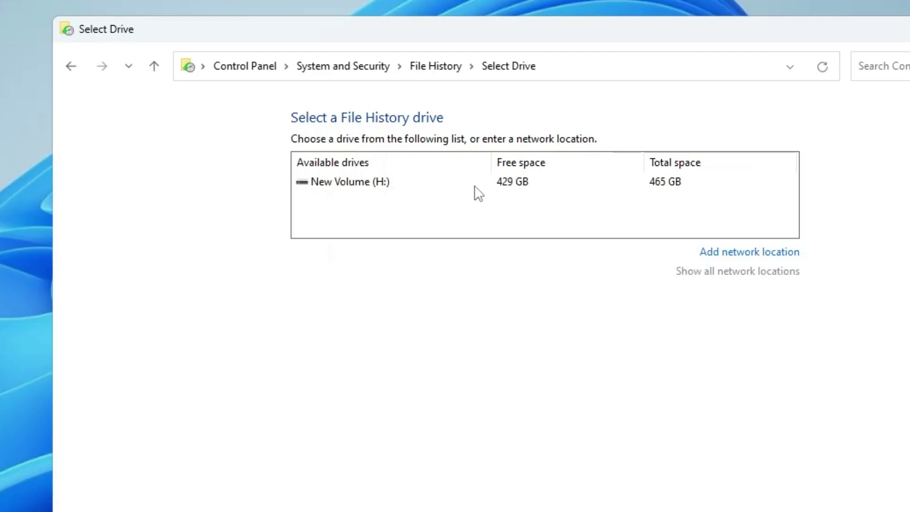
pyautogui.click(514, 181)
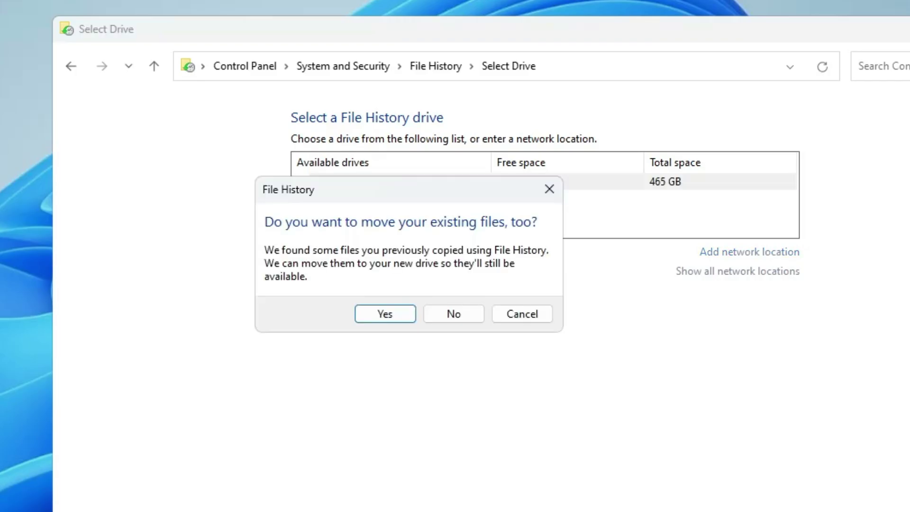
pyautogui.click(453, 314)
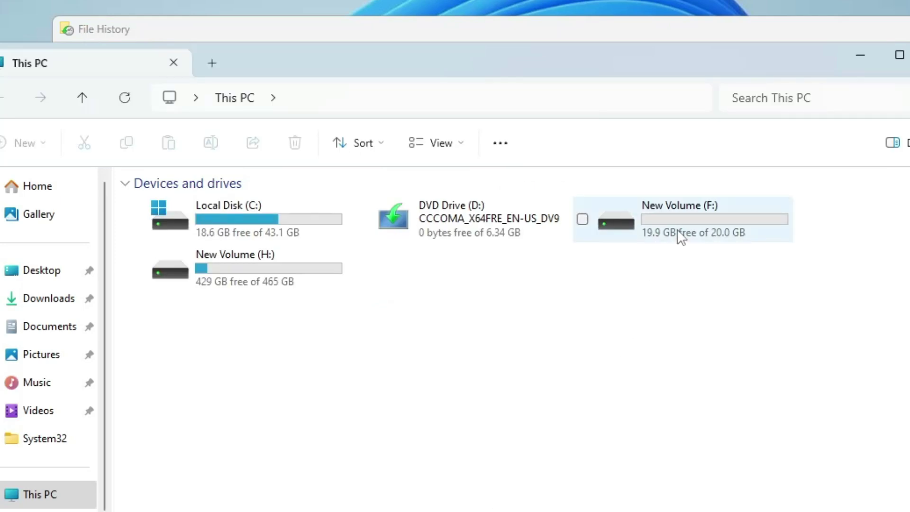
# Examine the backed-up folders on New Volume (H:) under FileHistory\TestingPC\TESTPC\Data\C\Users\TestingPC, and close that folder window
pyautogui.doubleClick(298, 275)
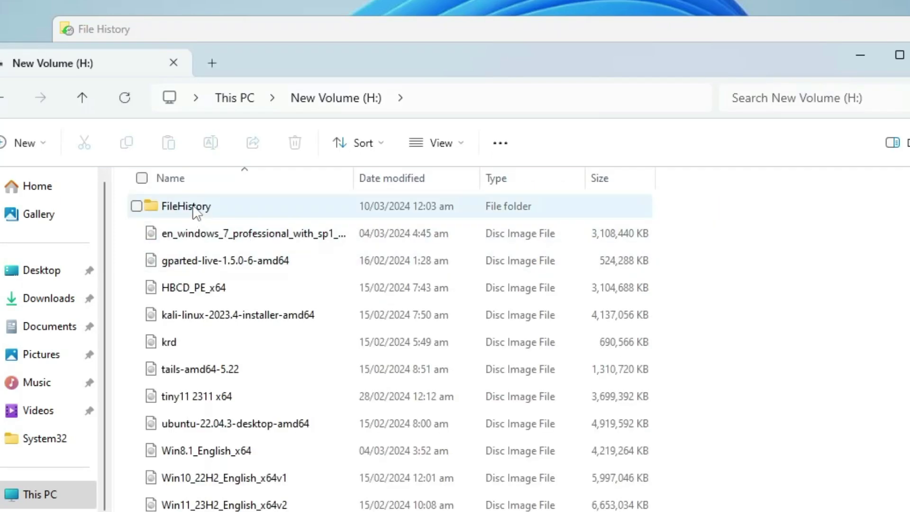
pyautogui.click(194, 209)
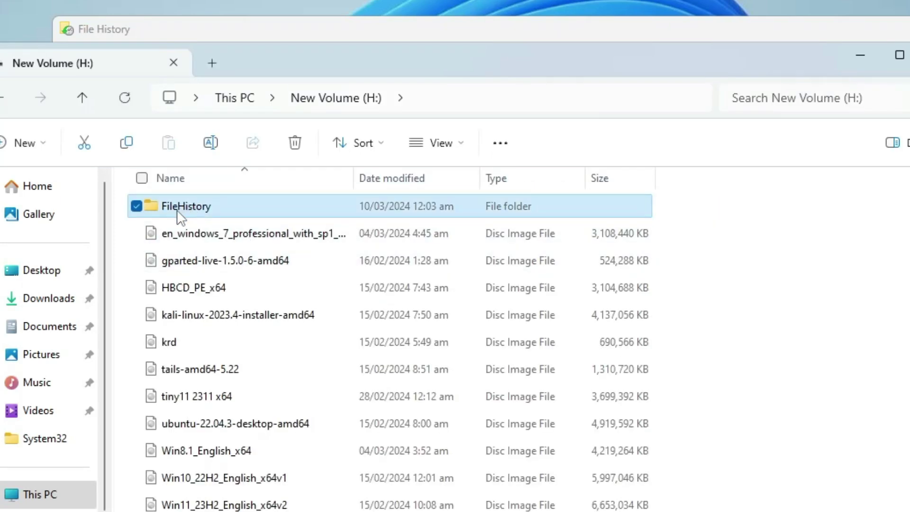
pyautogui.doubleClick(179, 210)
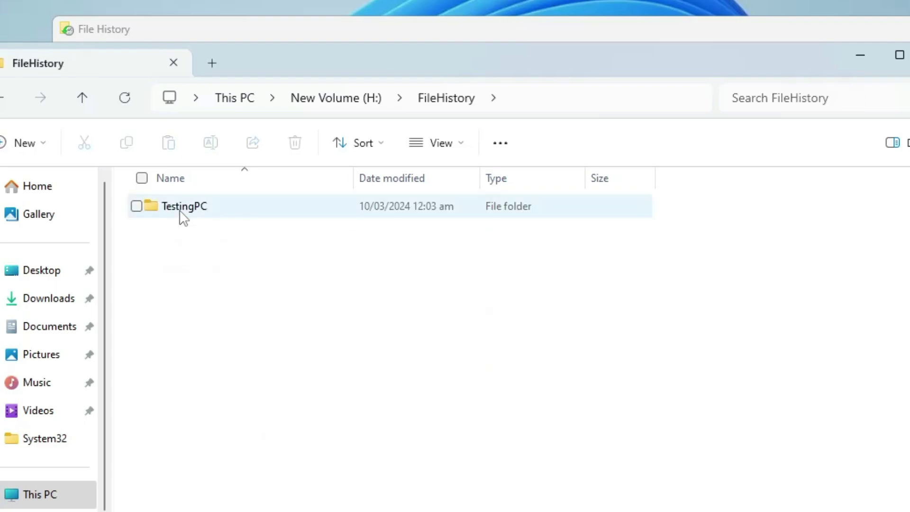
pyautogui.doubleClick(180, 211)
pyautogui.doubleClick(179, 211)
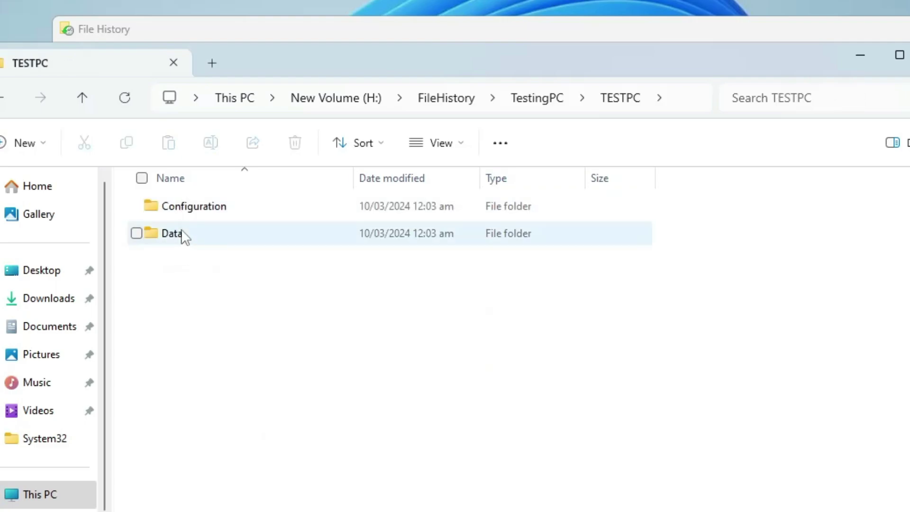
pyautogui.doubleClick(183, 237)
pyautogui.doubleClick(194, 214)
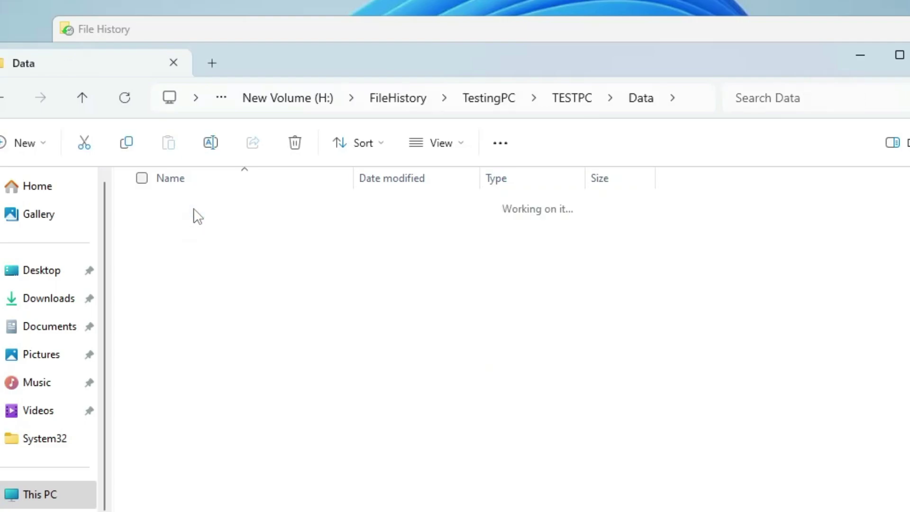
pyautogui.doubleClick(198, 214)
pyautogui.doubleClick(197, 214)
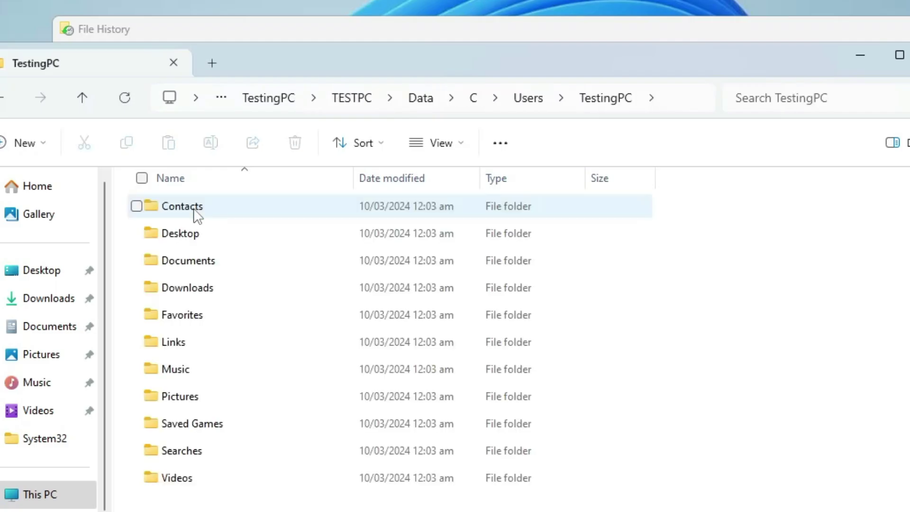
pyautogui.moveTo(367, 73); pyautogui.dragTo(635, 9)
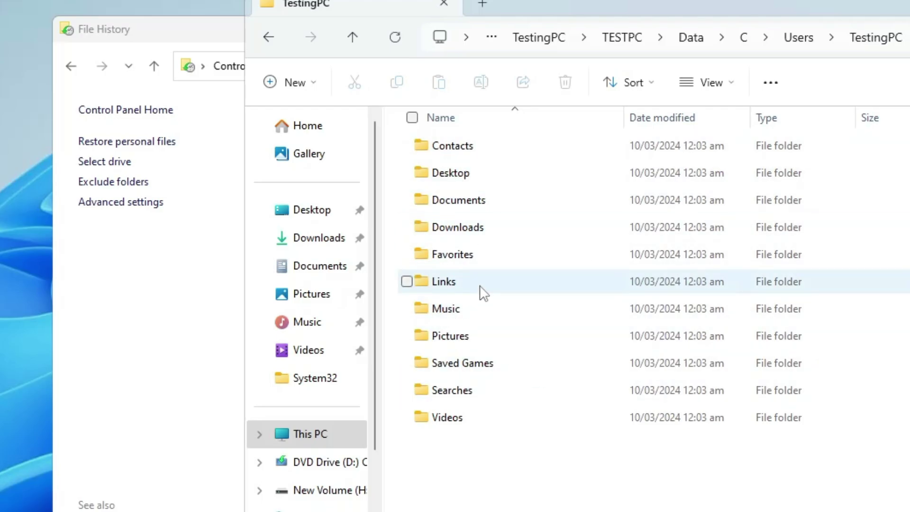
pyautogui.moveTo(709, 6); pyautogui.dragTo(687, 101)
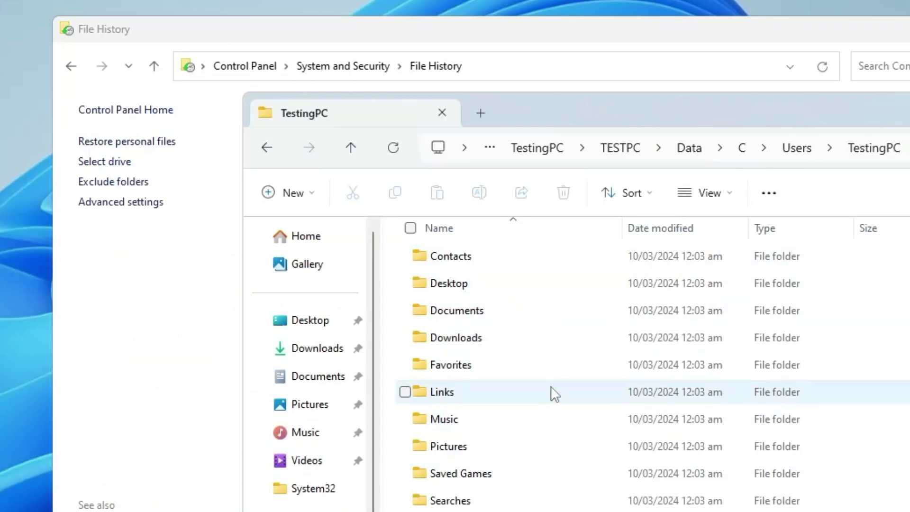
pyautogui.click(442, 113)
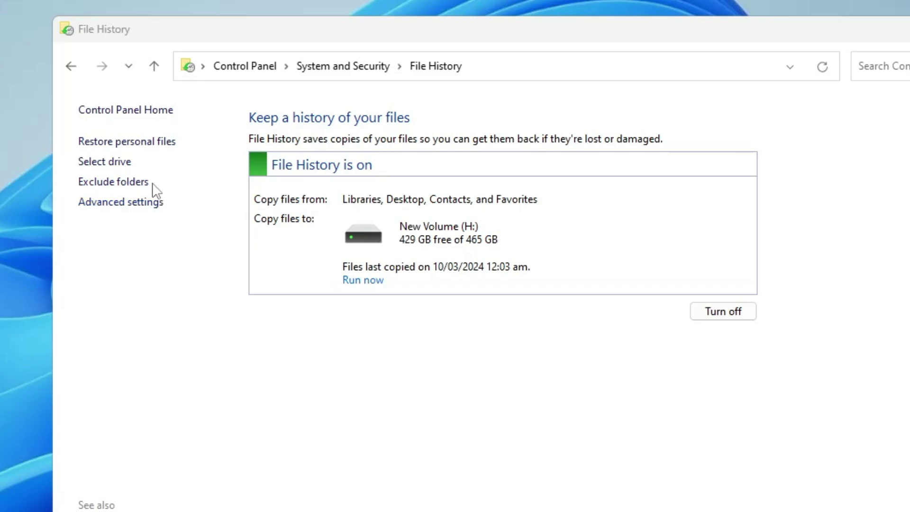
# Check the drives available to File History and add the Camera Roll folder in Pictures to the excluded folders
pyautogui.click(120, 165)
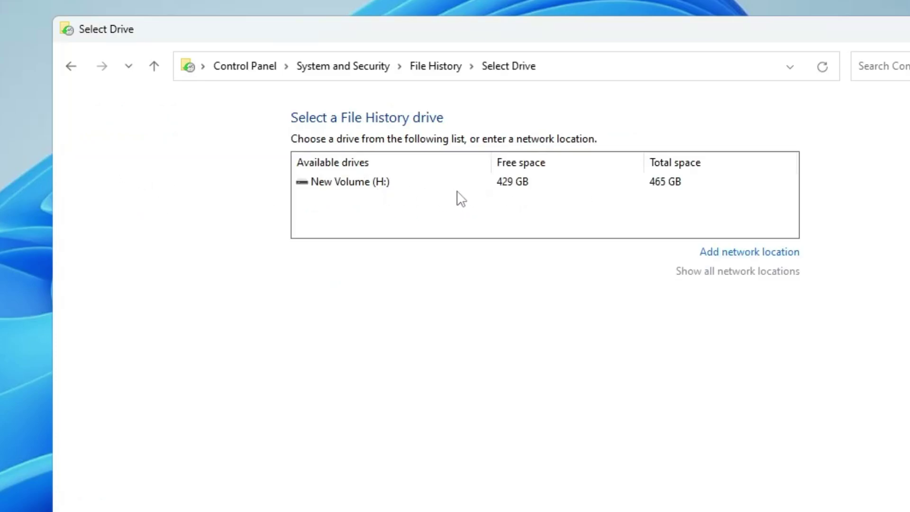
pyautogui.hotkey('alt', 'Left')
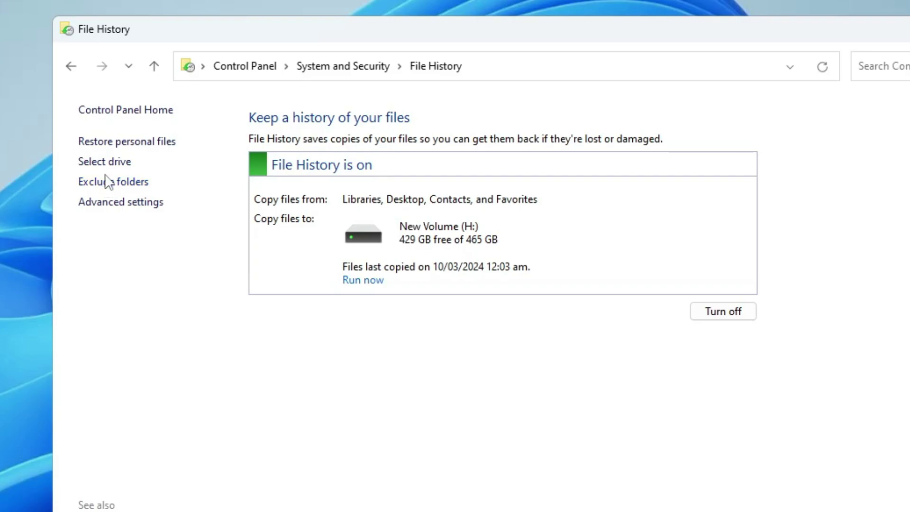
pyautogui.click(118, 186)
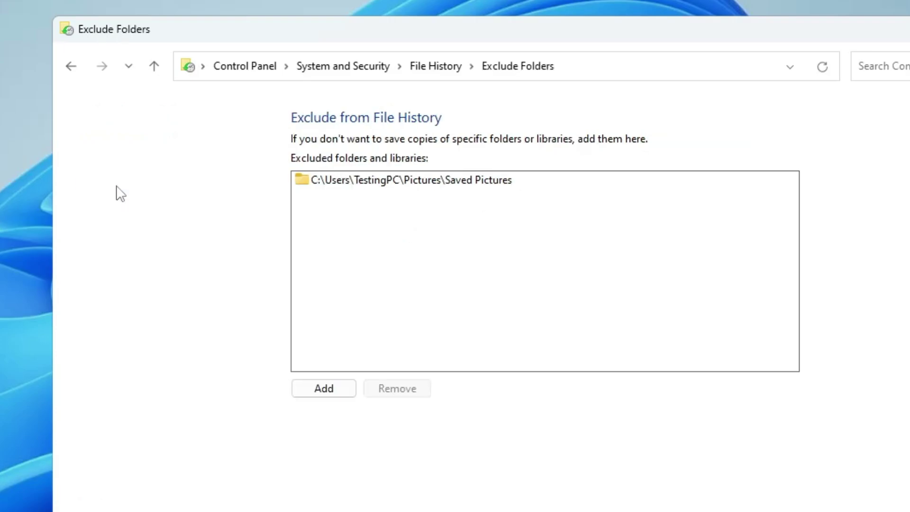
pyautogui.click(308, 387)
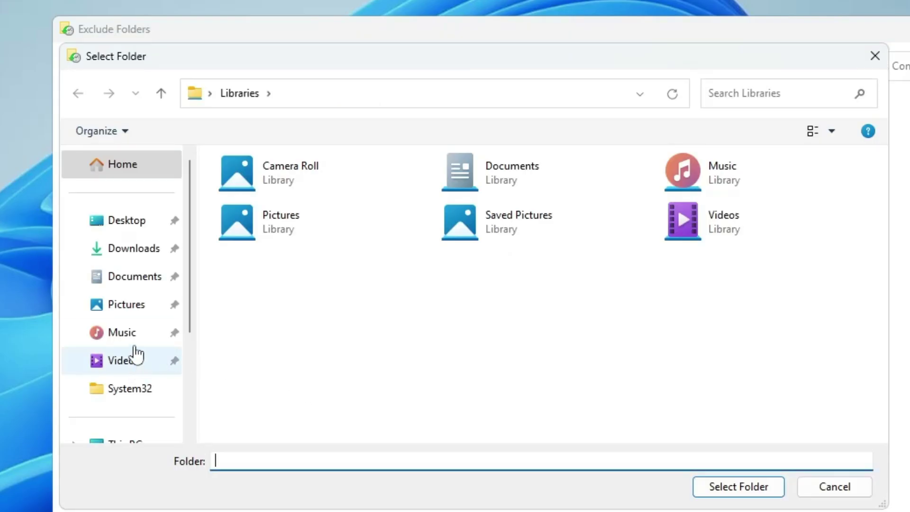
pyautogui.click(135, 309)
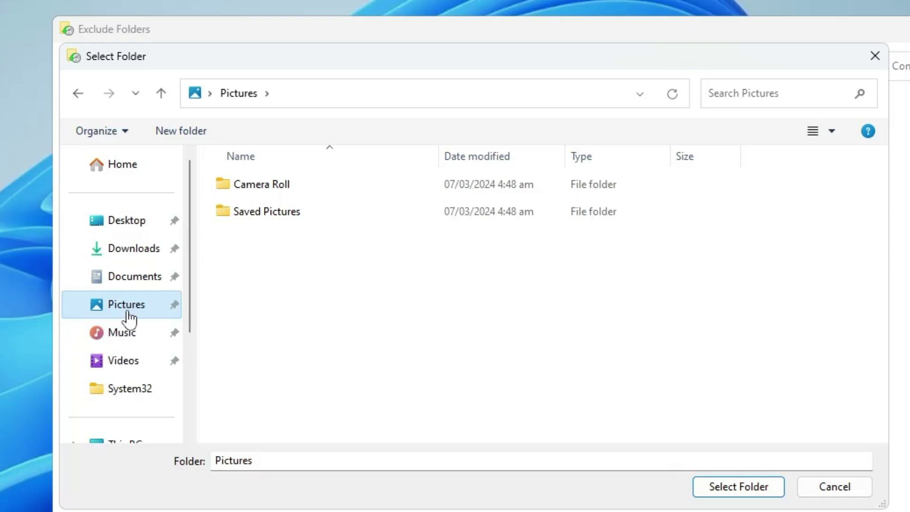
pyautogui.click(282, 191)
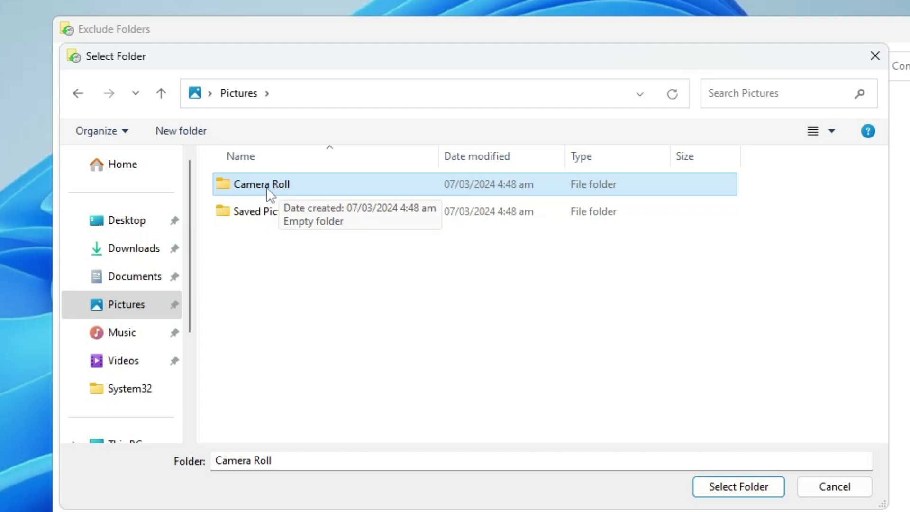
pyautogui.click(742, 491)
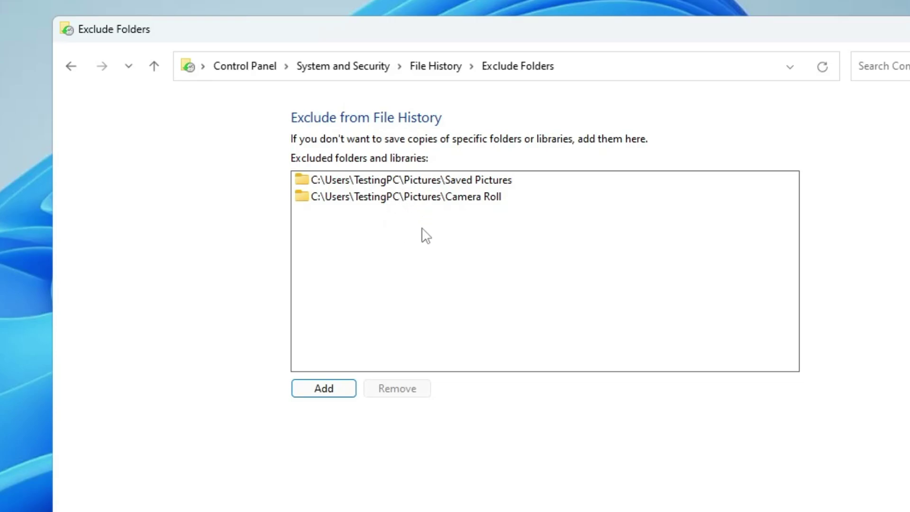
pyautogui.click(434, 201)
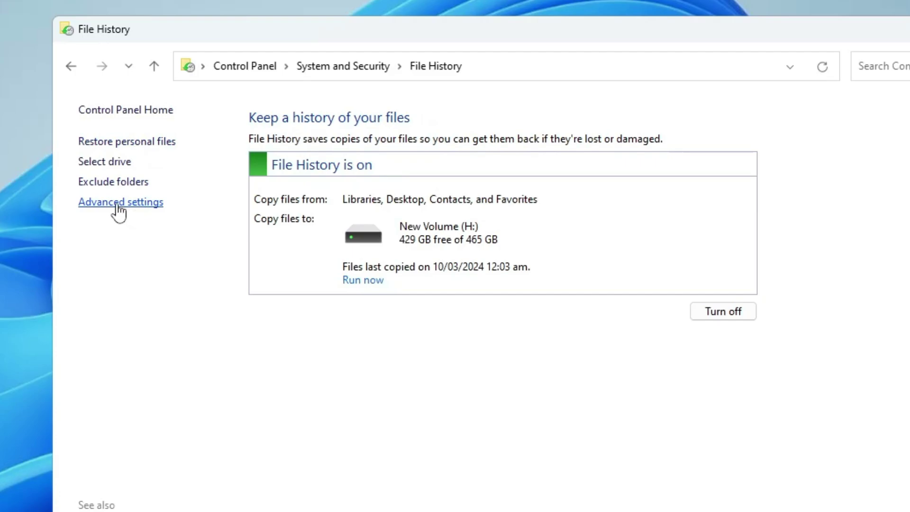
# Review the File History advanced options for how often copies are saved and how long versions are kept, and close the window
pyautogui.click(118, 203)
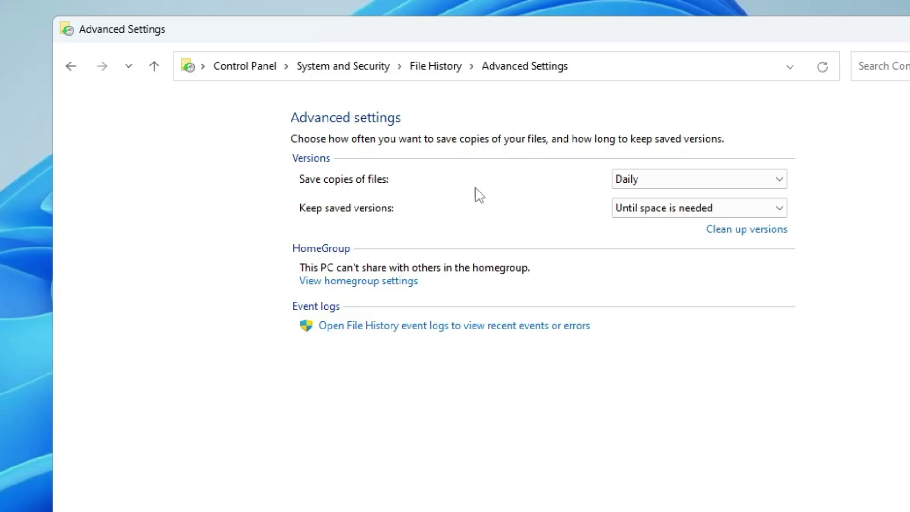
pyautogui.click(650, 186)
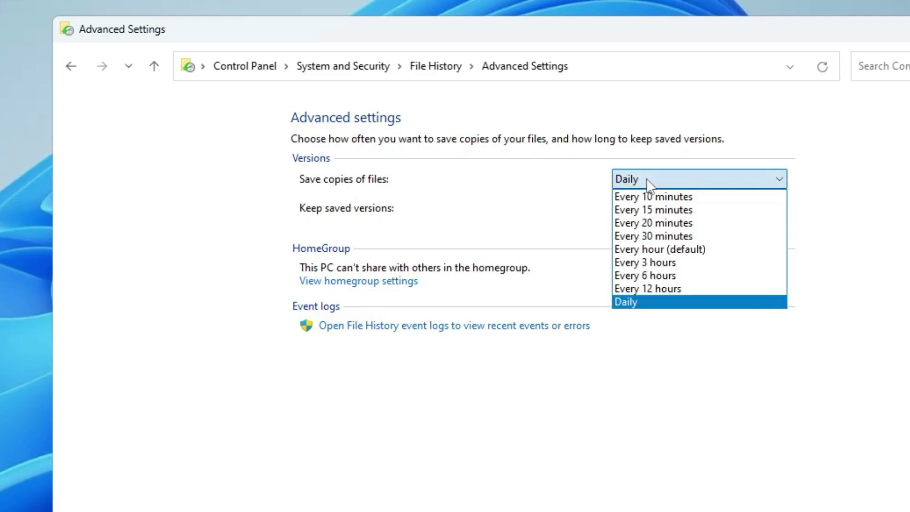
pyautogui.click(650, 185)
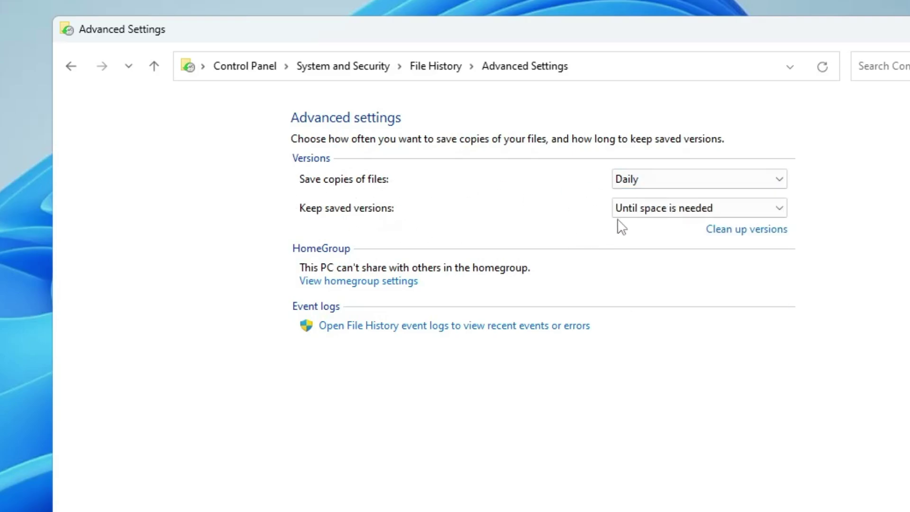
pyautogui.click(633, 210)
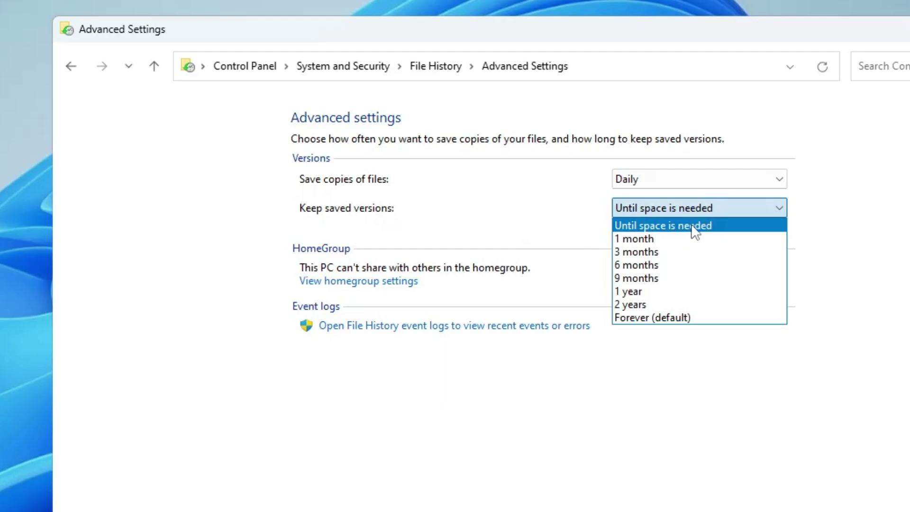
pyautogui.click(524, 209)
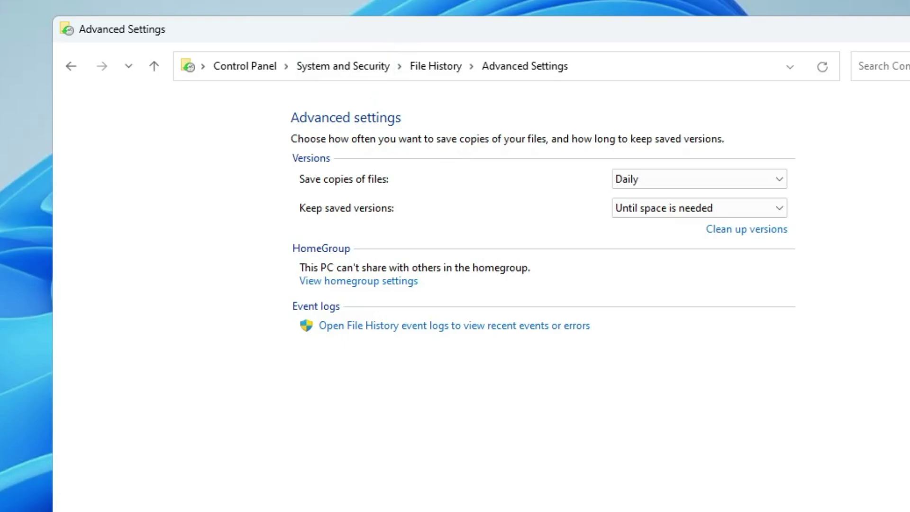
pyautogui.moveTo(392, 20); pyautogui.dragTo(286, 23)
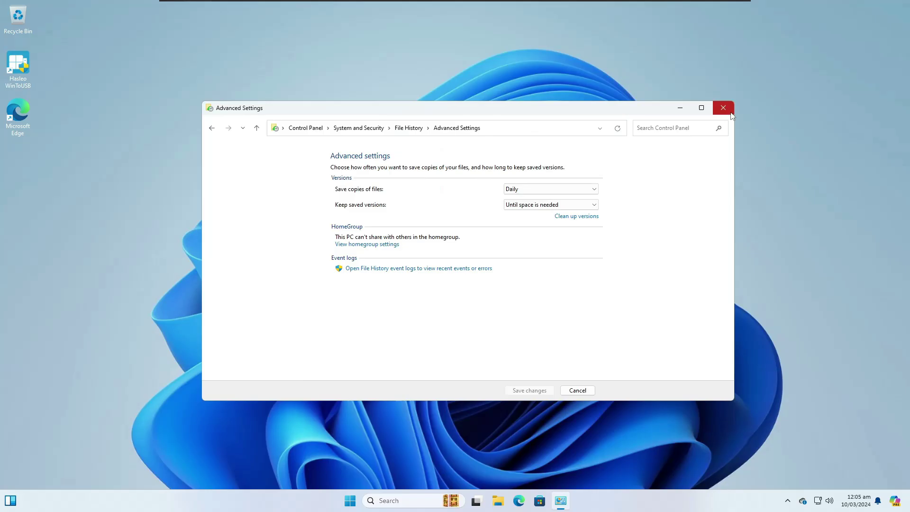
pyautogui.click(723, 108)
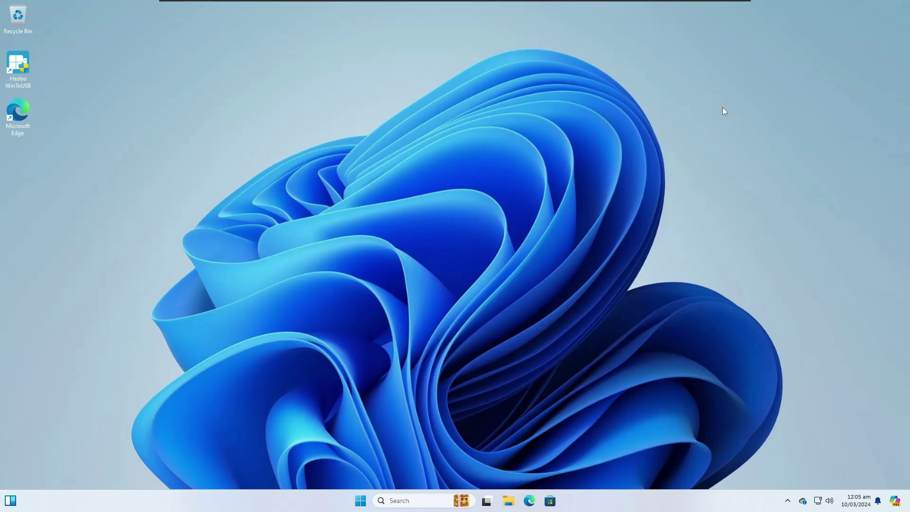
# Open Control Panel in Category view and go to Backup and Restore (Windows 7)
pyautogui.click(402, 501)
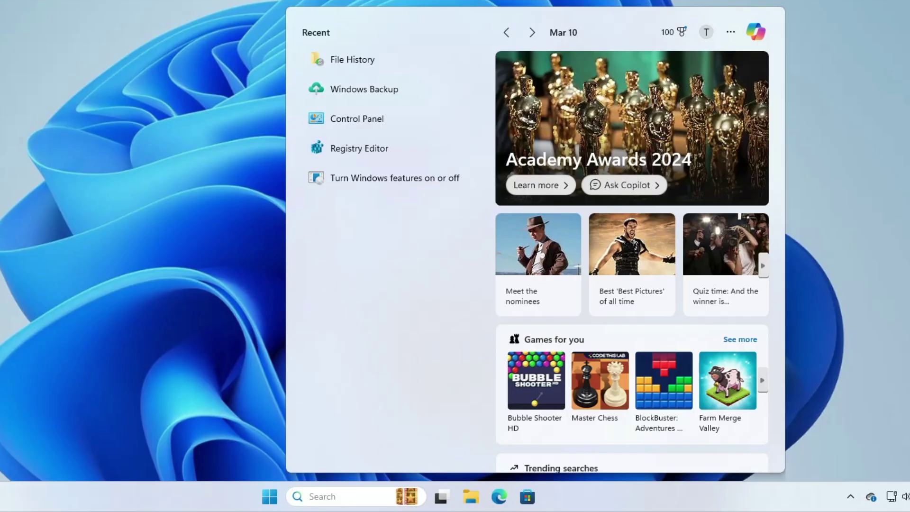
pyautogui.write('control')
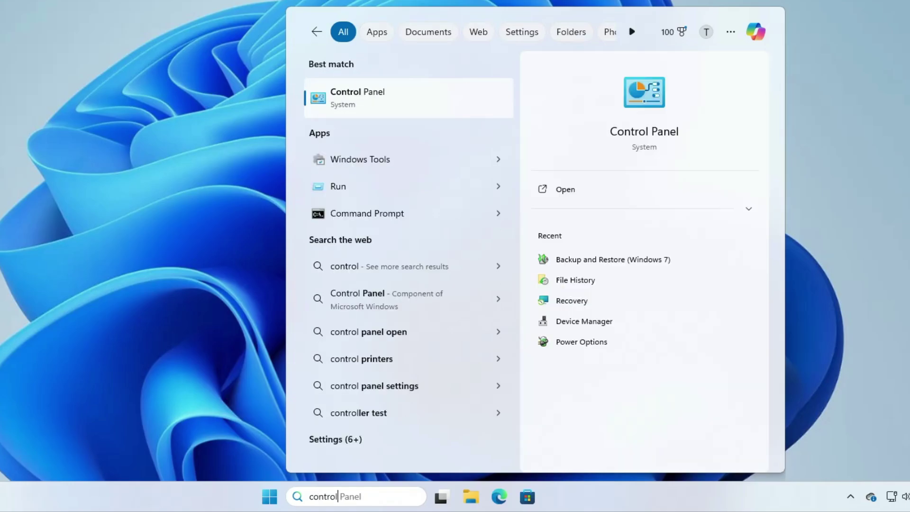
pyautogui.click(365, 101)
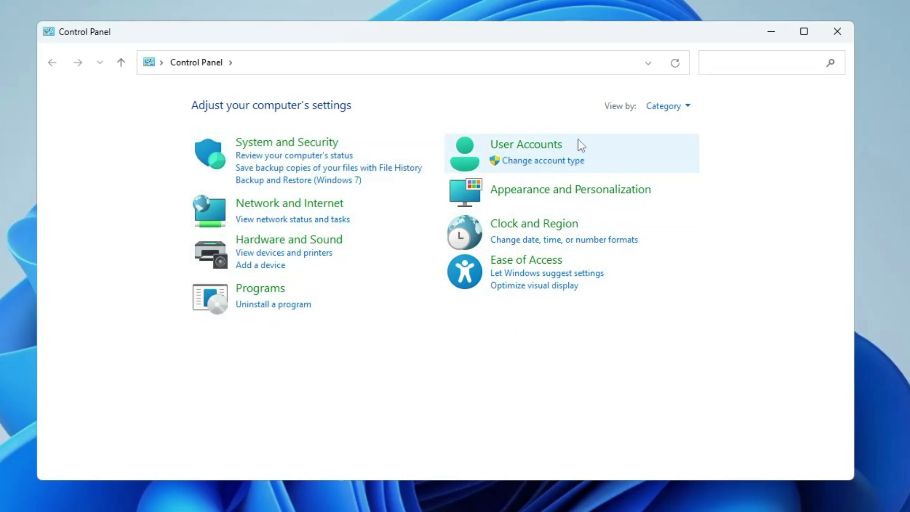
pyautogui.click(695, 107)
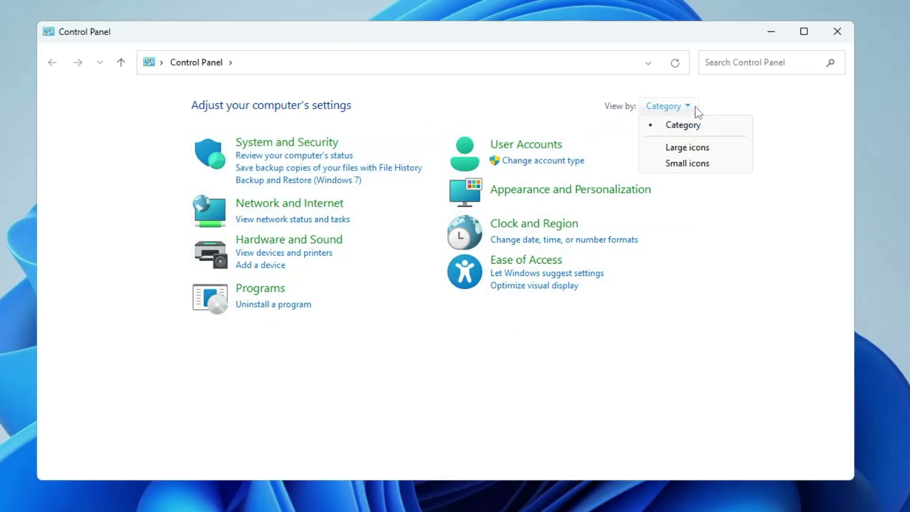
pyautogui.click(678, 129)
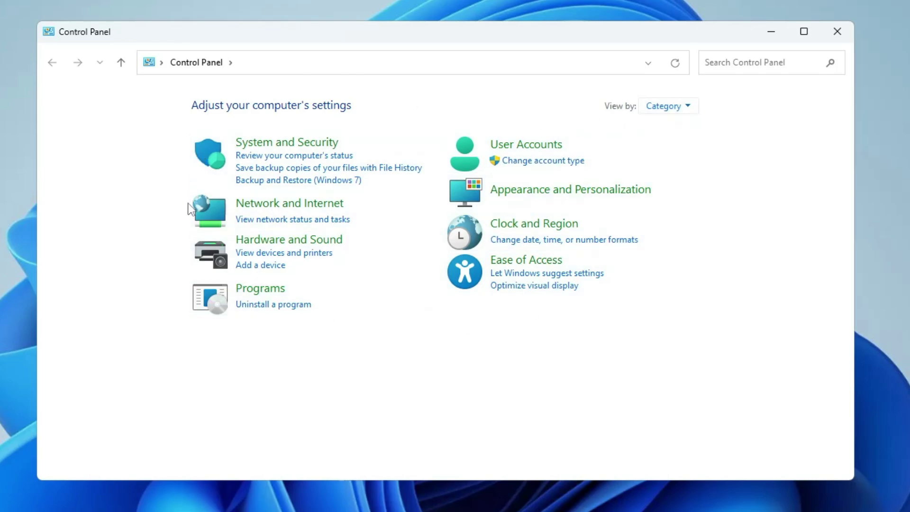
pyautogui.click(262, 186)
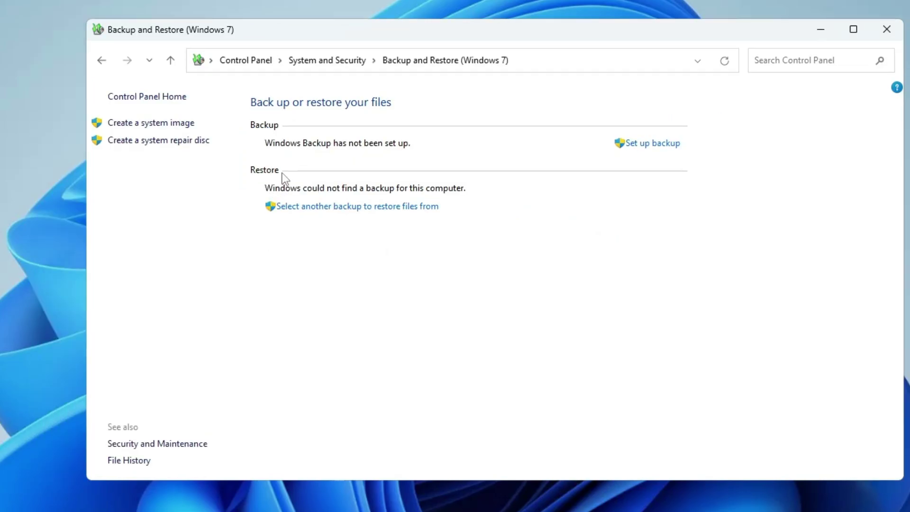
# Begin creating a system image and set the hard disk New Volume (H:) as the place to save it
pyautogui.click(147, 124)
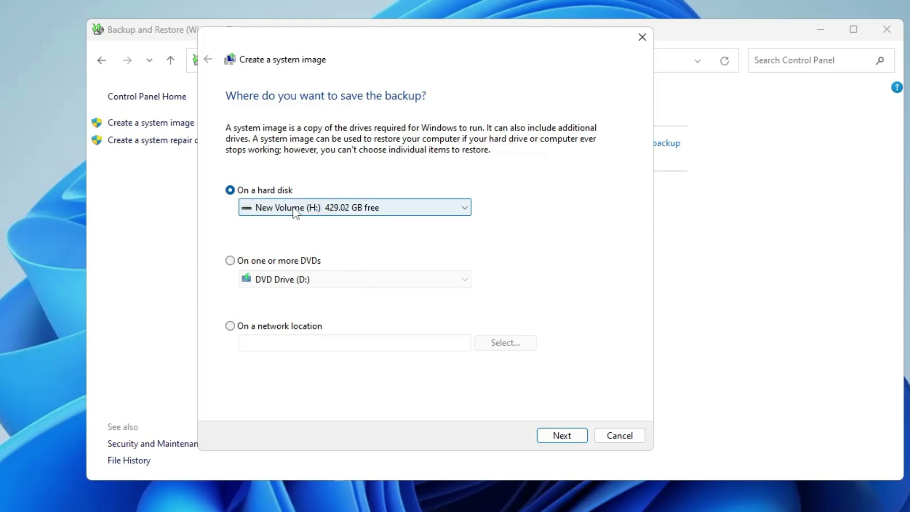
pyautogui.click(394, 212)
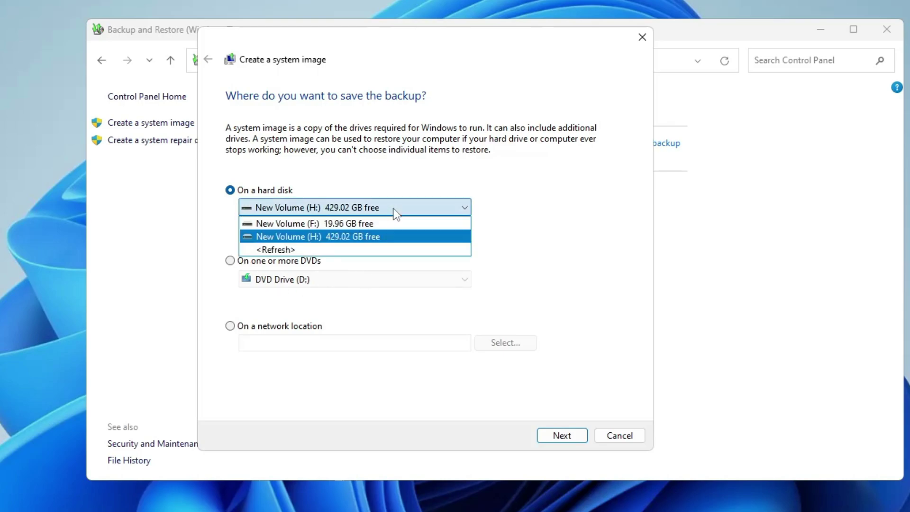
pyautogui.click(326, 238)
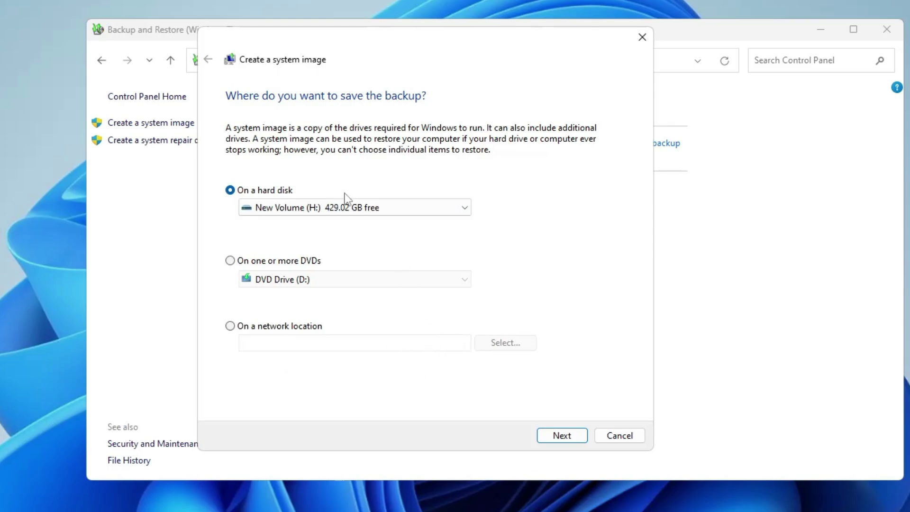
pyautogui.click(563, 436)
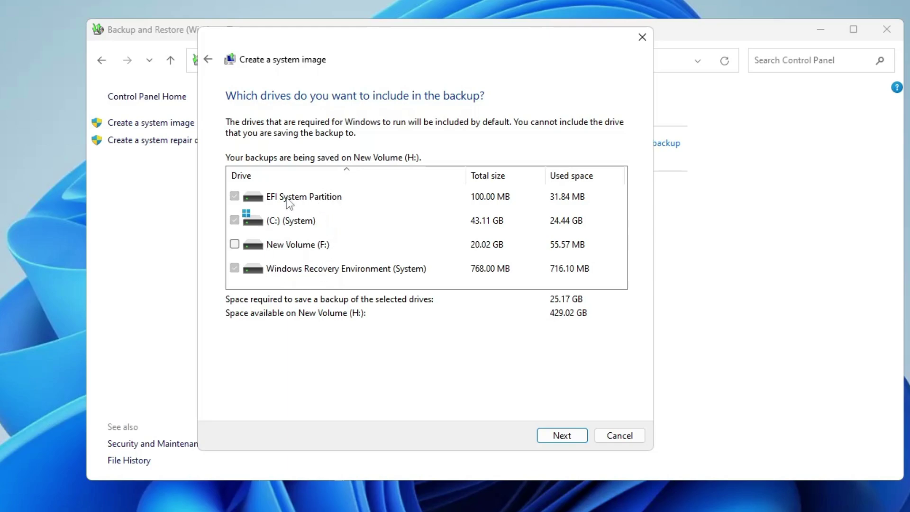
# Run the system image backup without including New Volume (F:), and decline creating a system repair disc
pyautogui.click(234, 245)
pyautogui.click(234, 245)
pyautogui.click(563, 436)
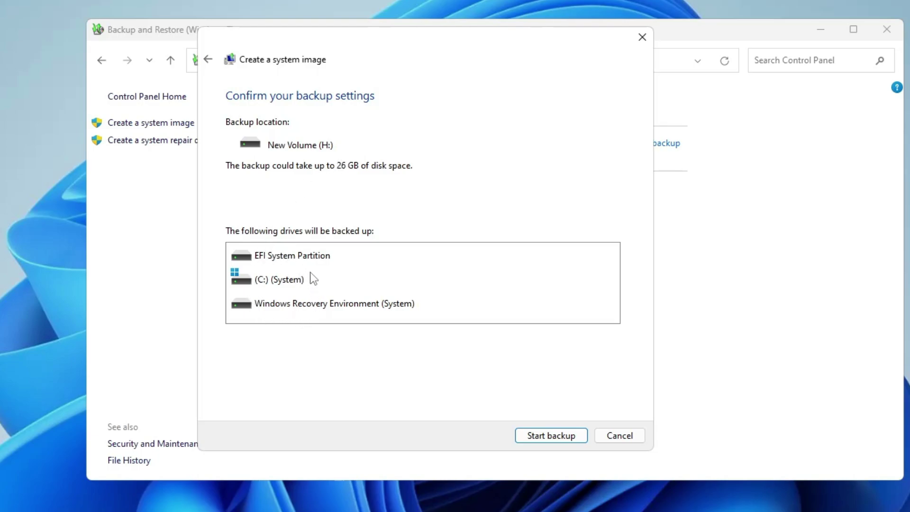
pyautogui.click(552, 437)
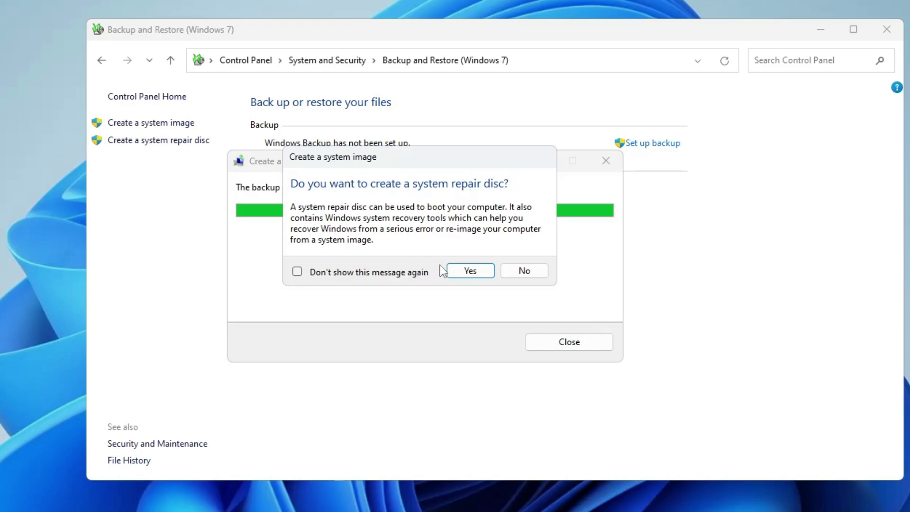
pyautogui.click(524, 270)
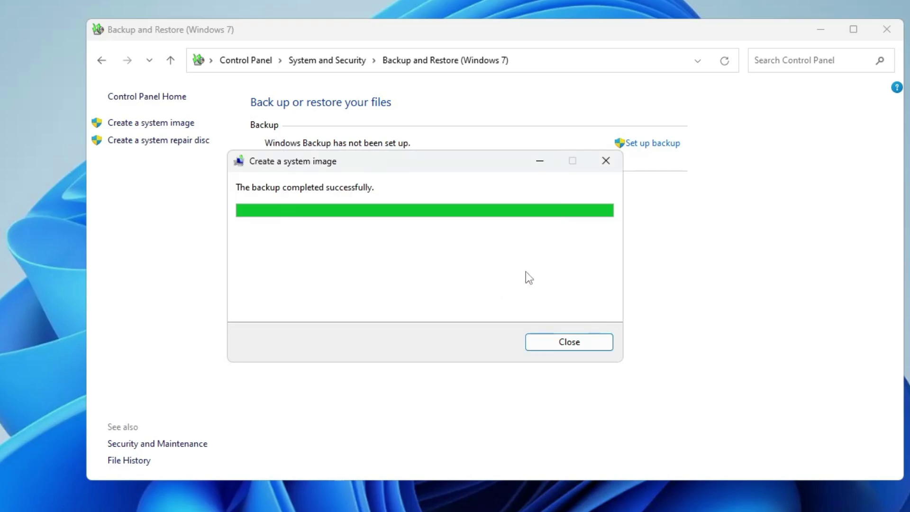
pyautogui.click(567, 343)
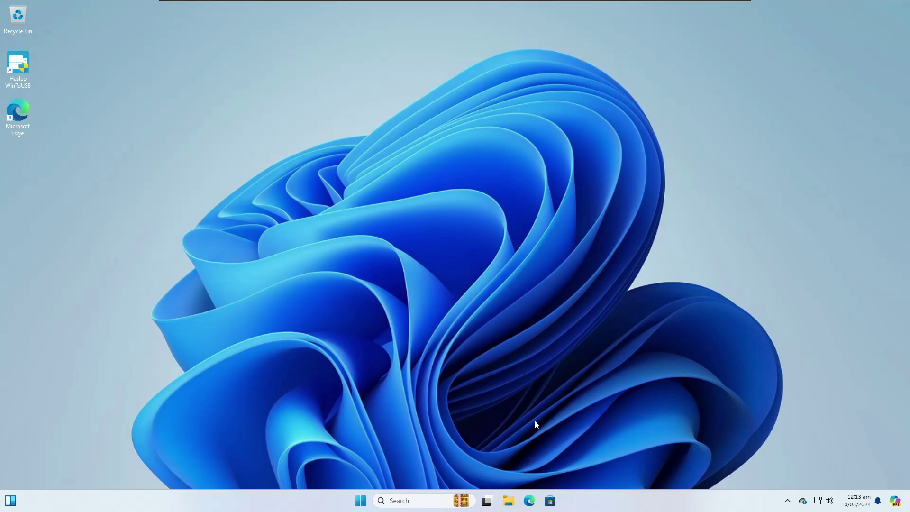
# Switch to Microsoft Edge, search for "one drive", examine the OneDrive files and settings online, and return to the desktop
pyautogui.click(530, 501)
pyautogui.press('Return')
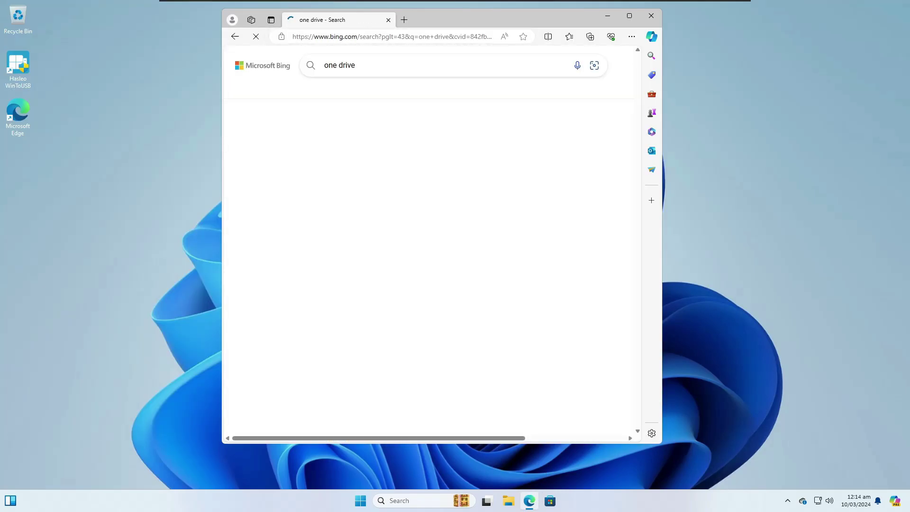
pyautogui.click(353, 201)
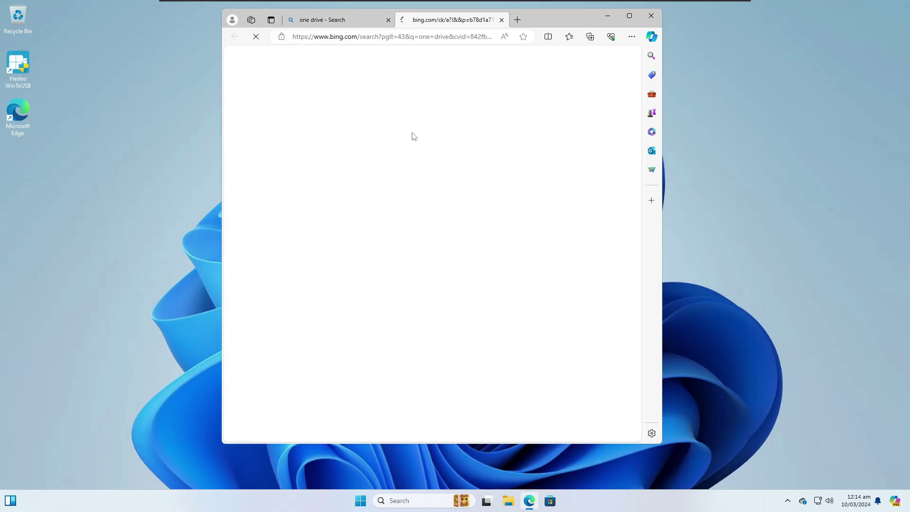
pyautogui.press('super+Up')
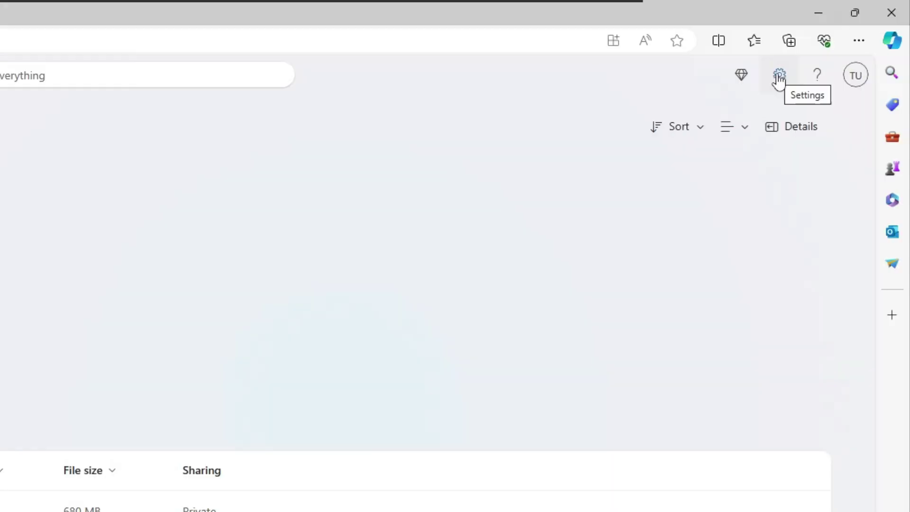
pyautogui.click(779, 76)
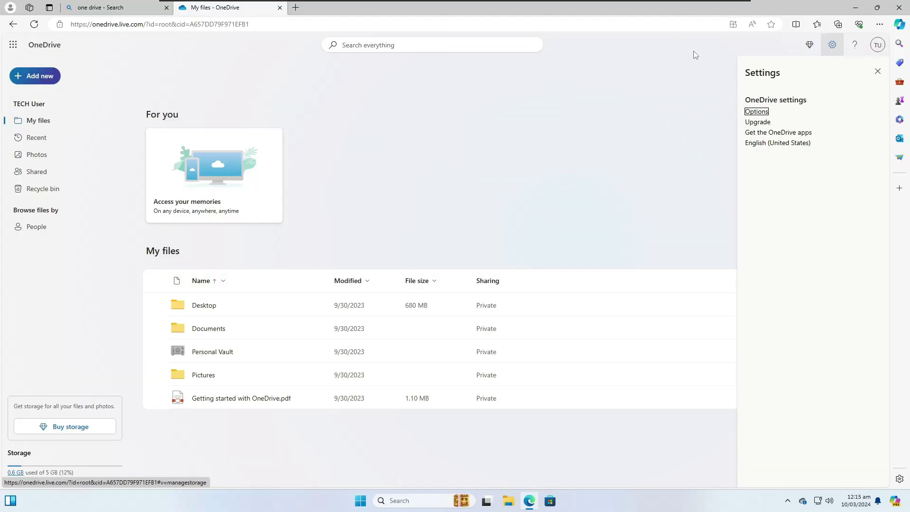
pyautogui.press('super+d')
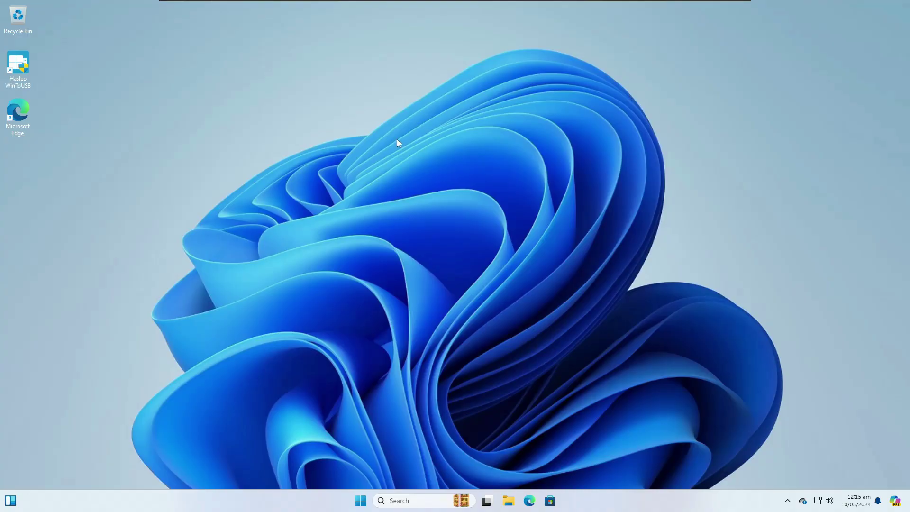
# Open File History and bring up the backed-up personal files available for restoring
pyautogui.click(419, 501)
pyautogui.write('file')
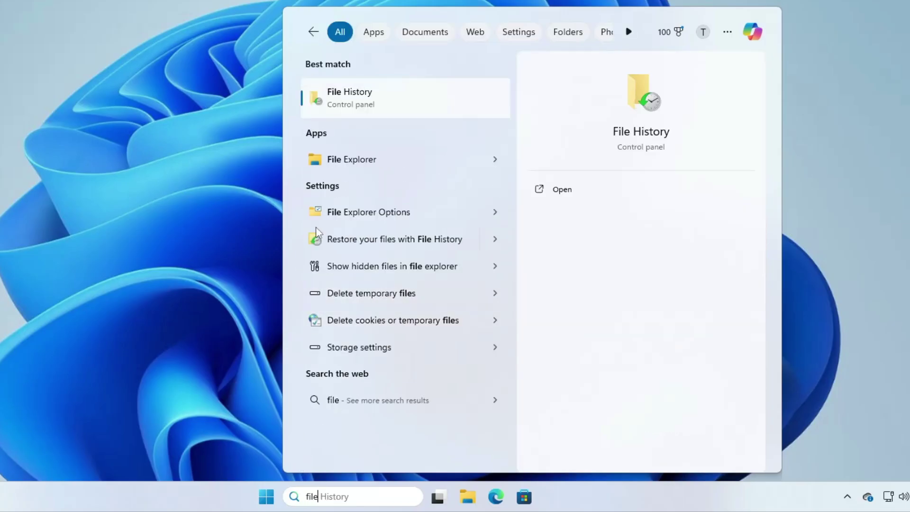
pyautogui.click(378, 94)
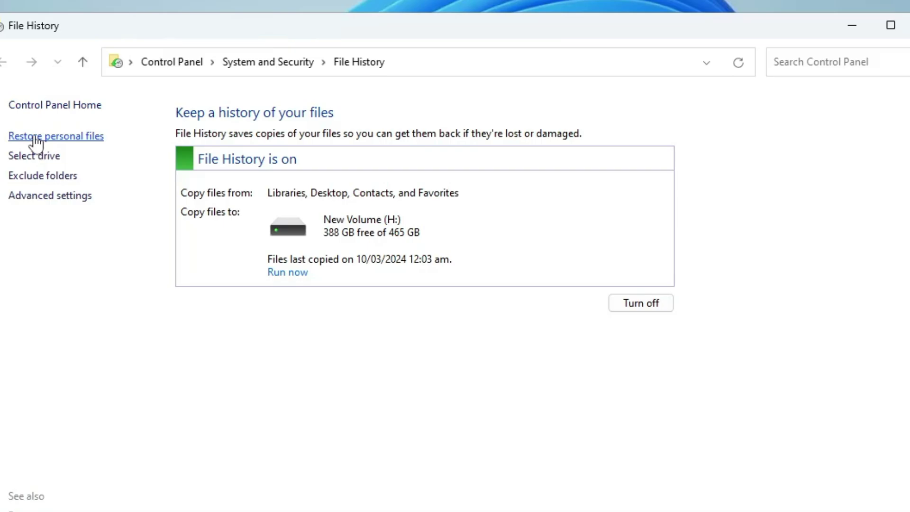
pyautogui.click(86, 137)
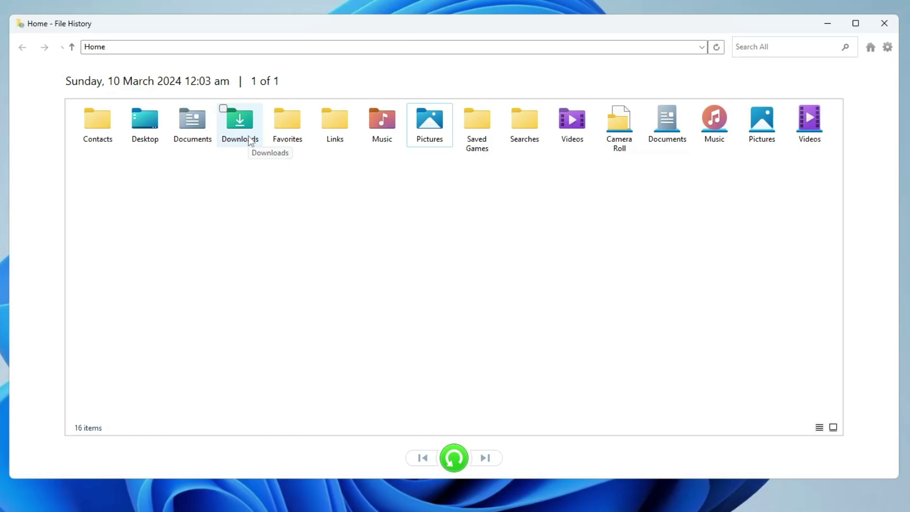
# Select the backed-up Documents, Downloads, Music and Videos folders, and close the File History windows without restoring
pyautogui.click(427, 120)
pyautogui.keyDown('ctrl'); pyautogui.click(201, 127); pyautogui.keyUp('ctrl')
pyautogui.keyDown('ctrl'); pyautogui.click(240, 124); pyautogui.keyUp('ctrl')
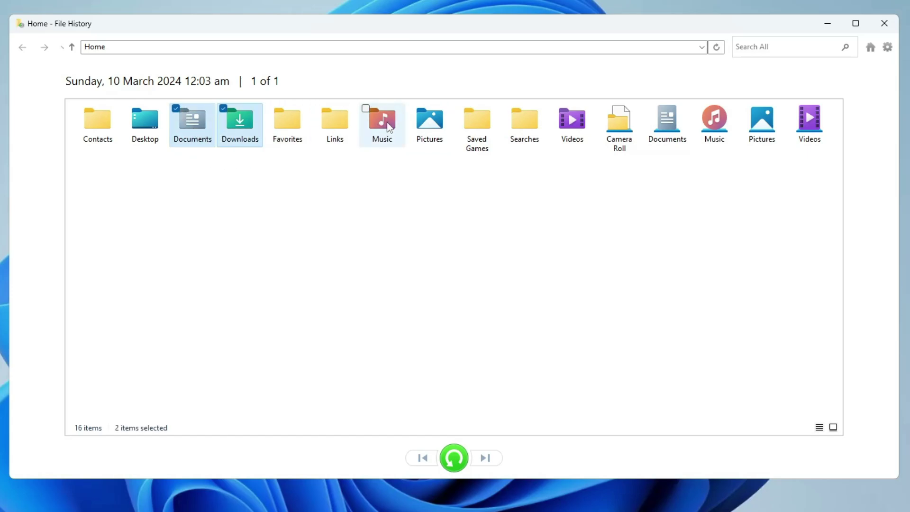
pyautogui.keyDown('ctrl'); pyautogui.click(384, 127); pyautogui.keyUp('ctrl')
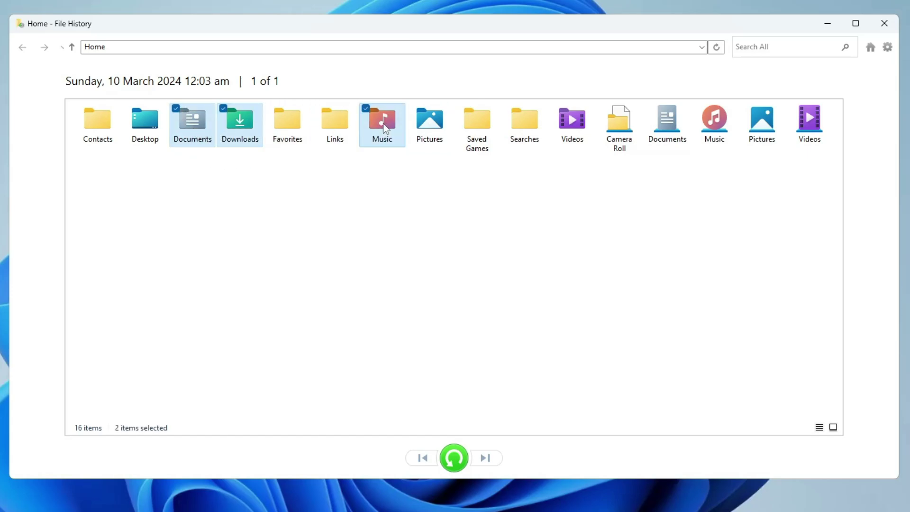
pyautogui.keyDown('ctrl'); pyautogui.click(571, 131); pyautogui.keyUp('ctrl')
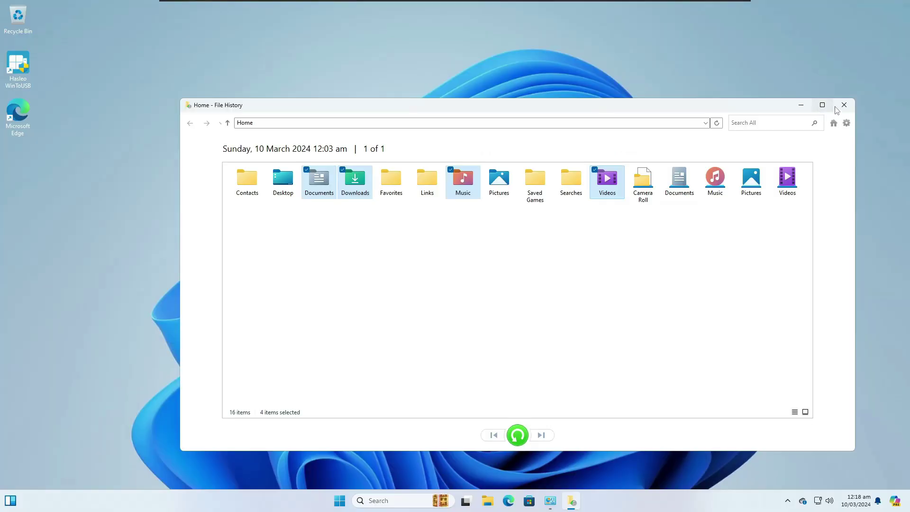
pyautogui.click(884, 23)
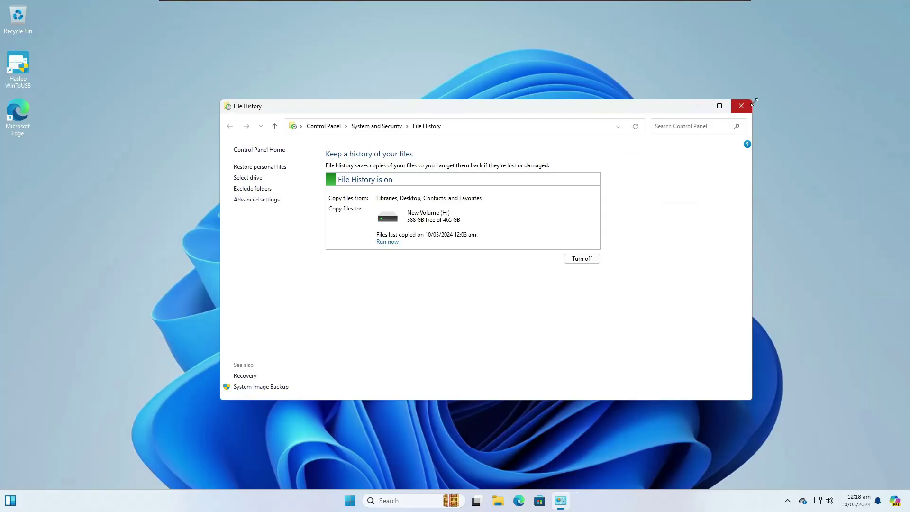
pyautogui.click(764, 25)
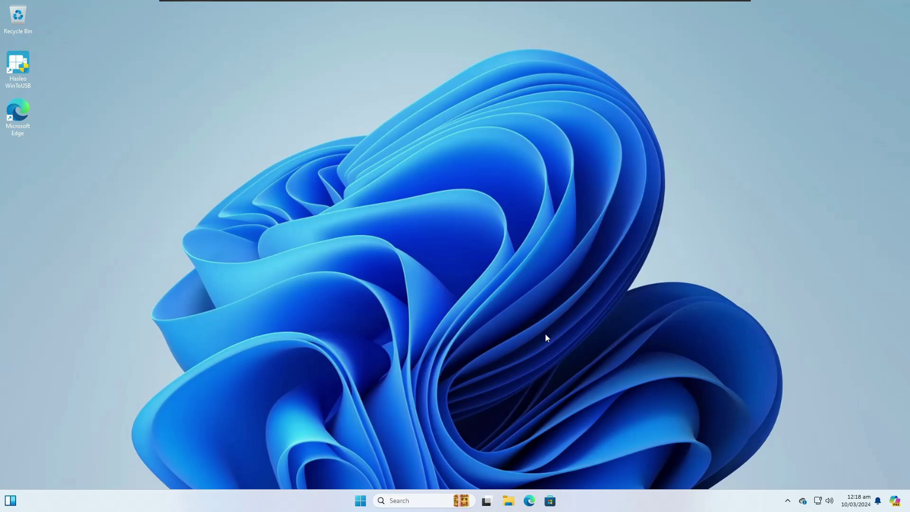
# Open the Windows Update advanced options in Windows Settings
pyautogui.rightClick(365, 500)
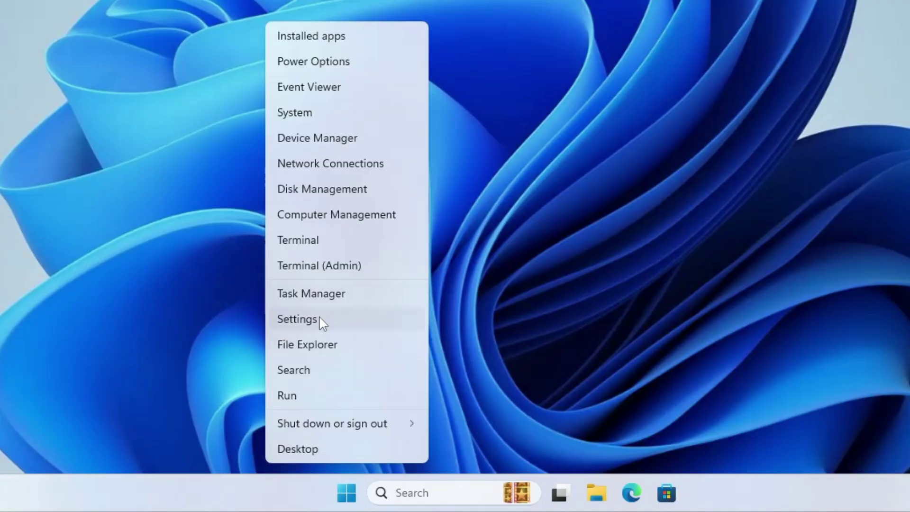
pyautogui.click(320, 323)
pyautogui.scroll(-1, 406, 258)
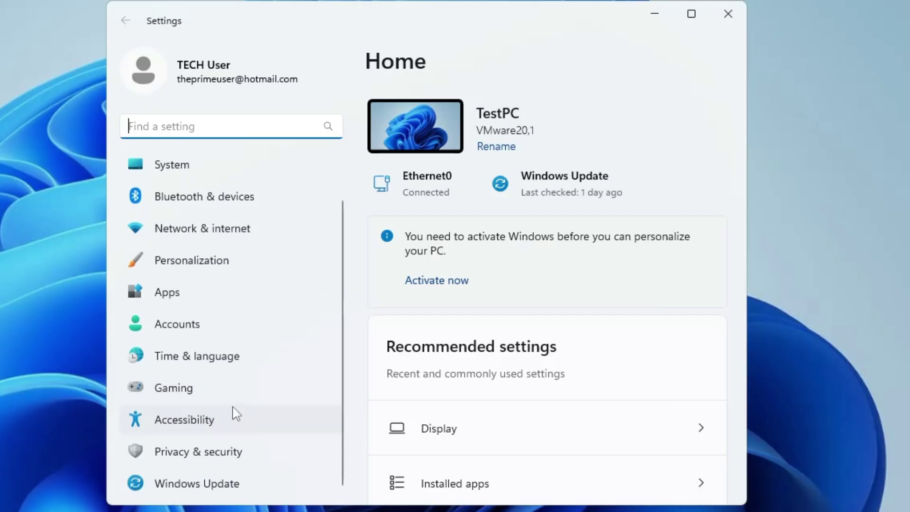
pyautogui.click(212, 492)
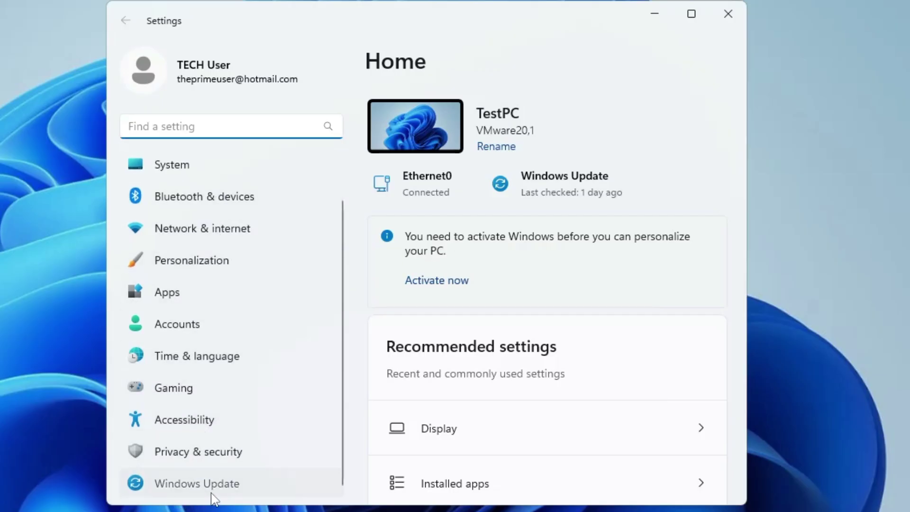
pyautogui.scroll(-5, 507, 325)
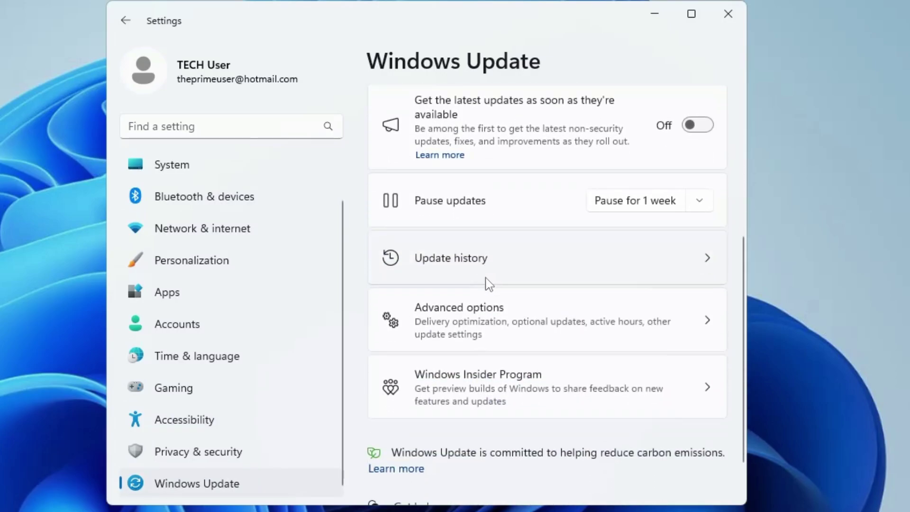
pyautogui.click(472, 319)
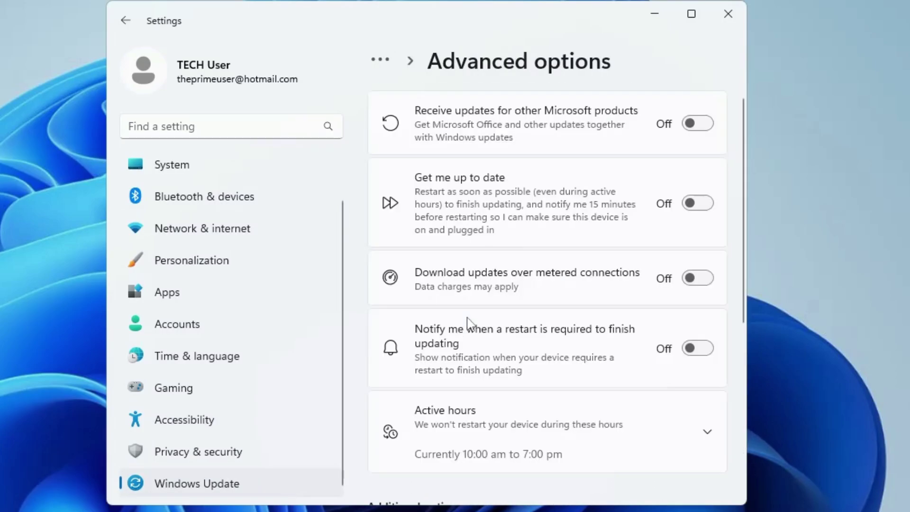
# Open the Recovery settings and restart the PC into the Advanced startup environment
pyautogui.scroll(-2, 468, 320)
pyautogui.scroll(-5, 468, 322)
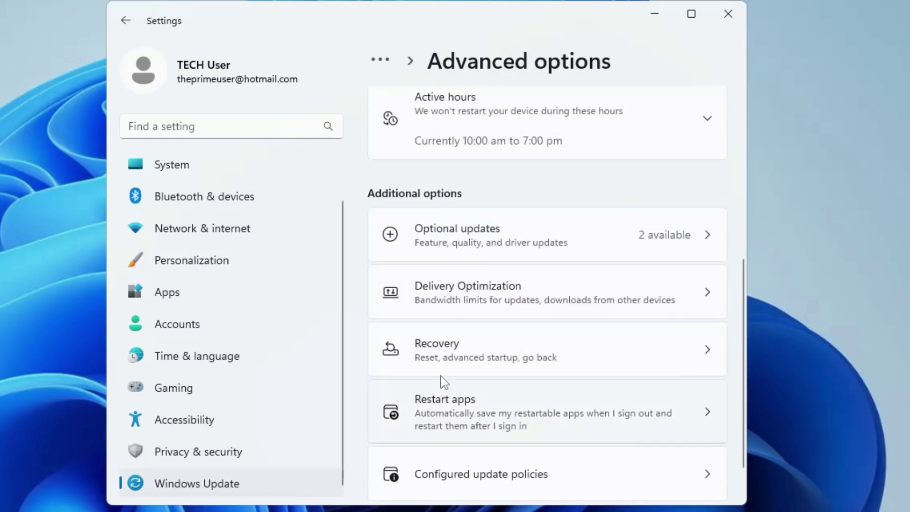
pyautogui.click(464, 364)
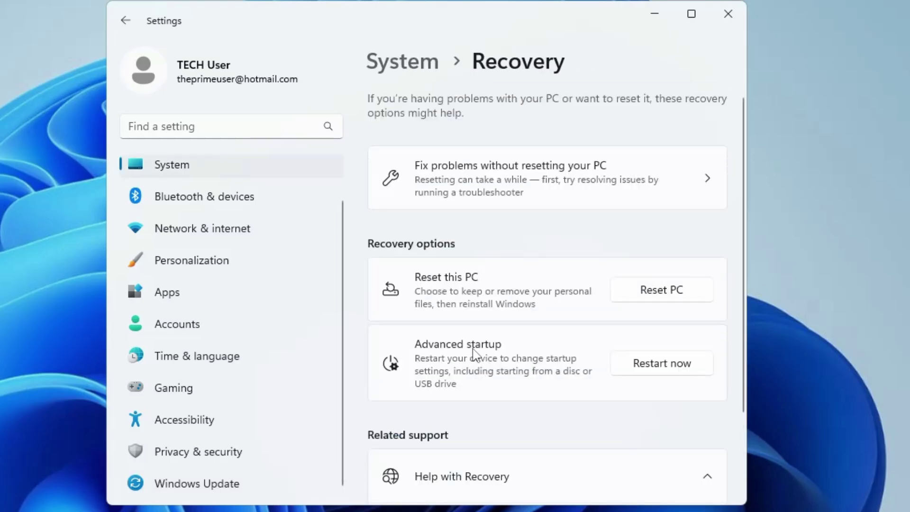
pyautogui.click(664, 369)
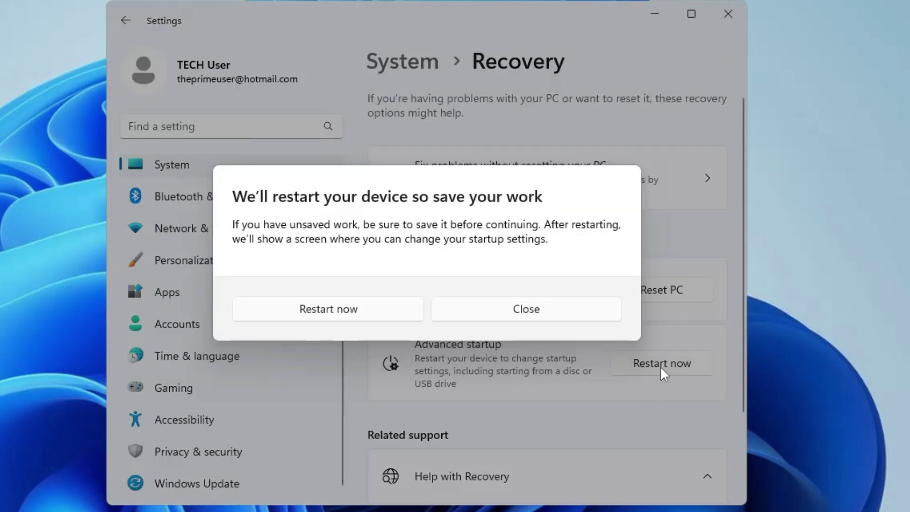
pyautogui.click(350, 314)
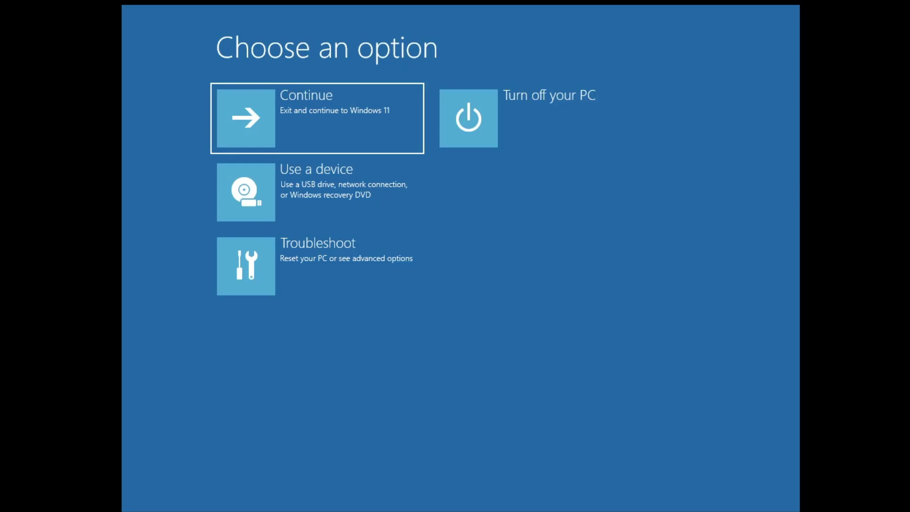
# Start System Image Recovery from the advanced troubleshooting options and accept the latest available system image on New Volume (E:)
pyautogui.click(320, 249)
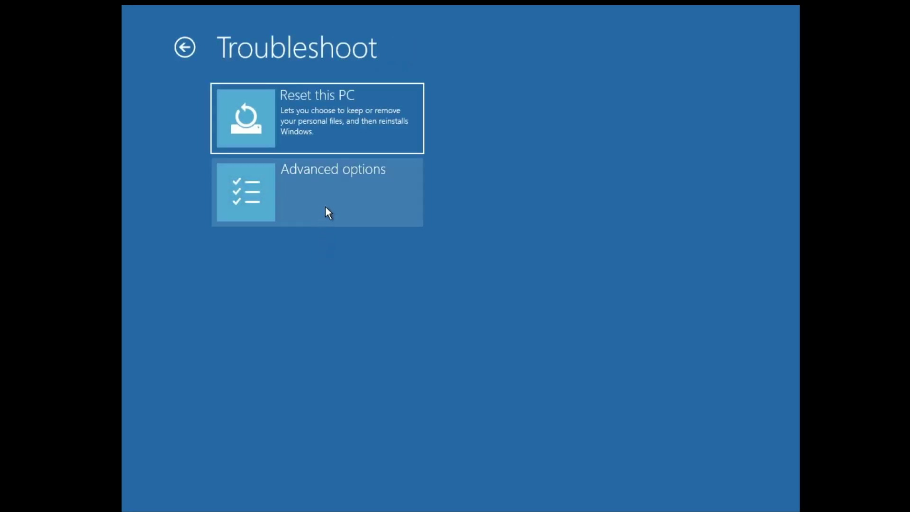
pyautogui.click(332, 192)
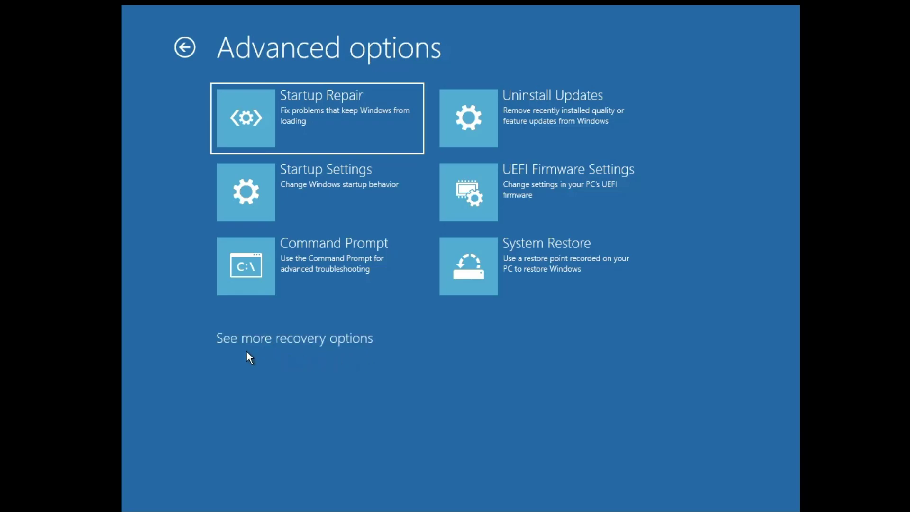
pyautogui.click(337, 340)
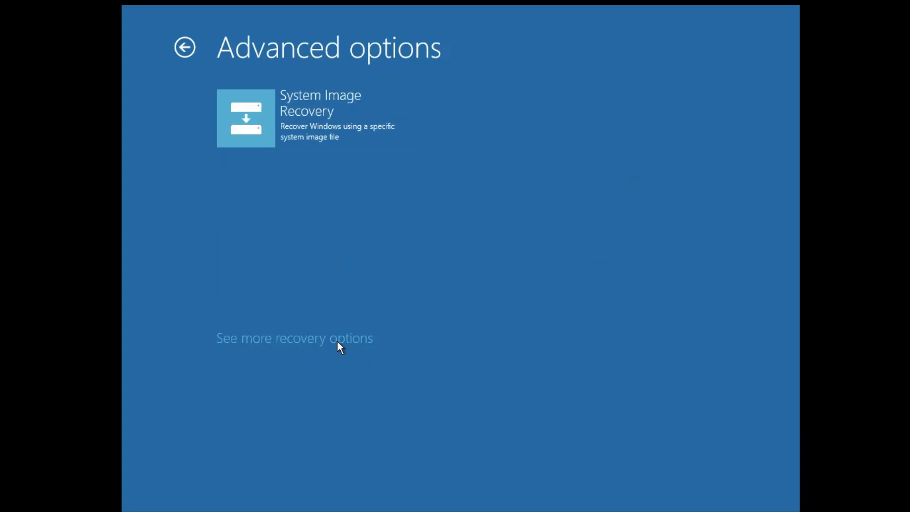
pyautogui.click(310, 108)
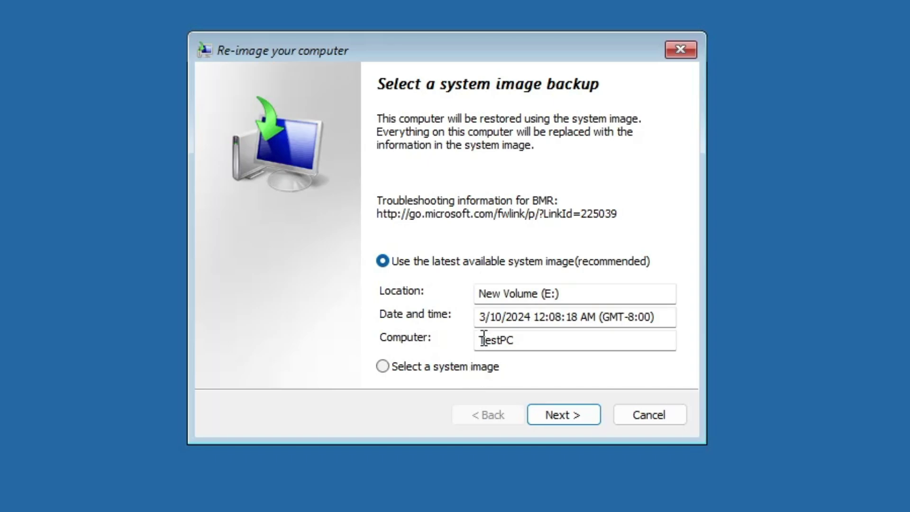
pyautogui.click(579, 424)
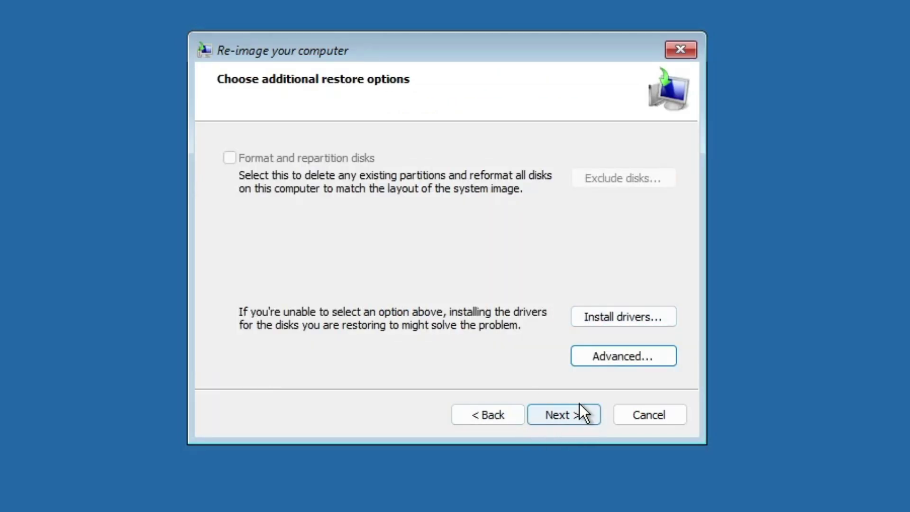